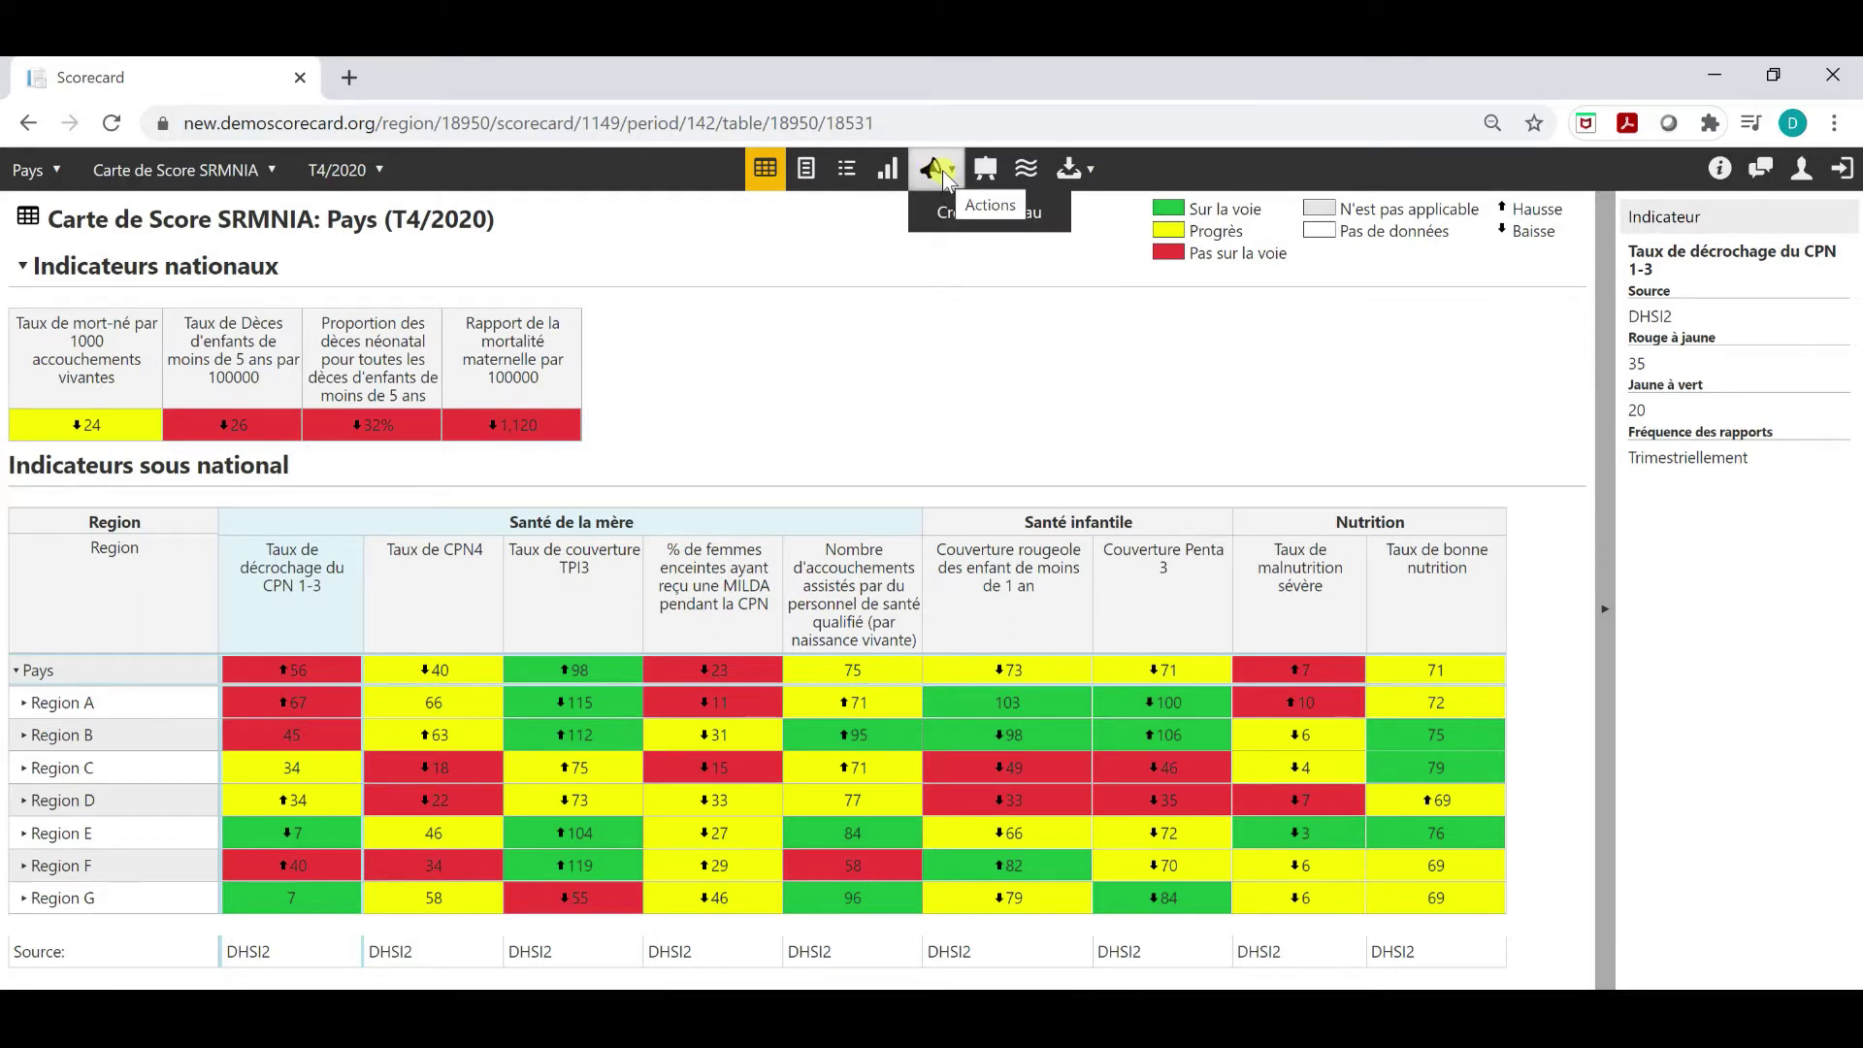
Step: Open the scorecard's actions list for Pays and start a new action from the action management options
{"action": "left_click", "coordinate": [939, 173]}
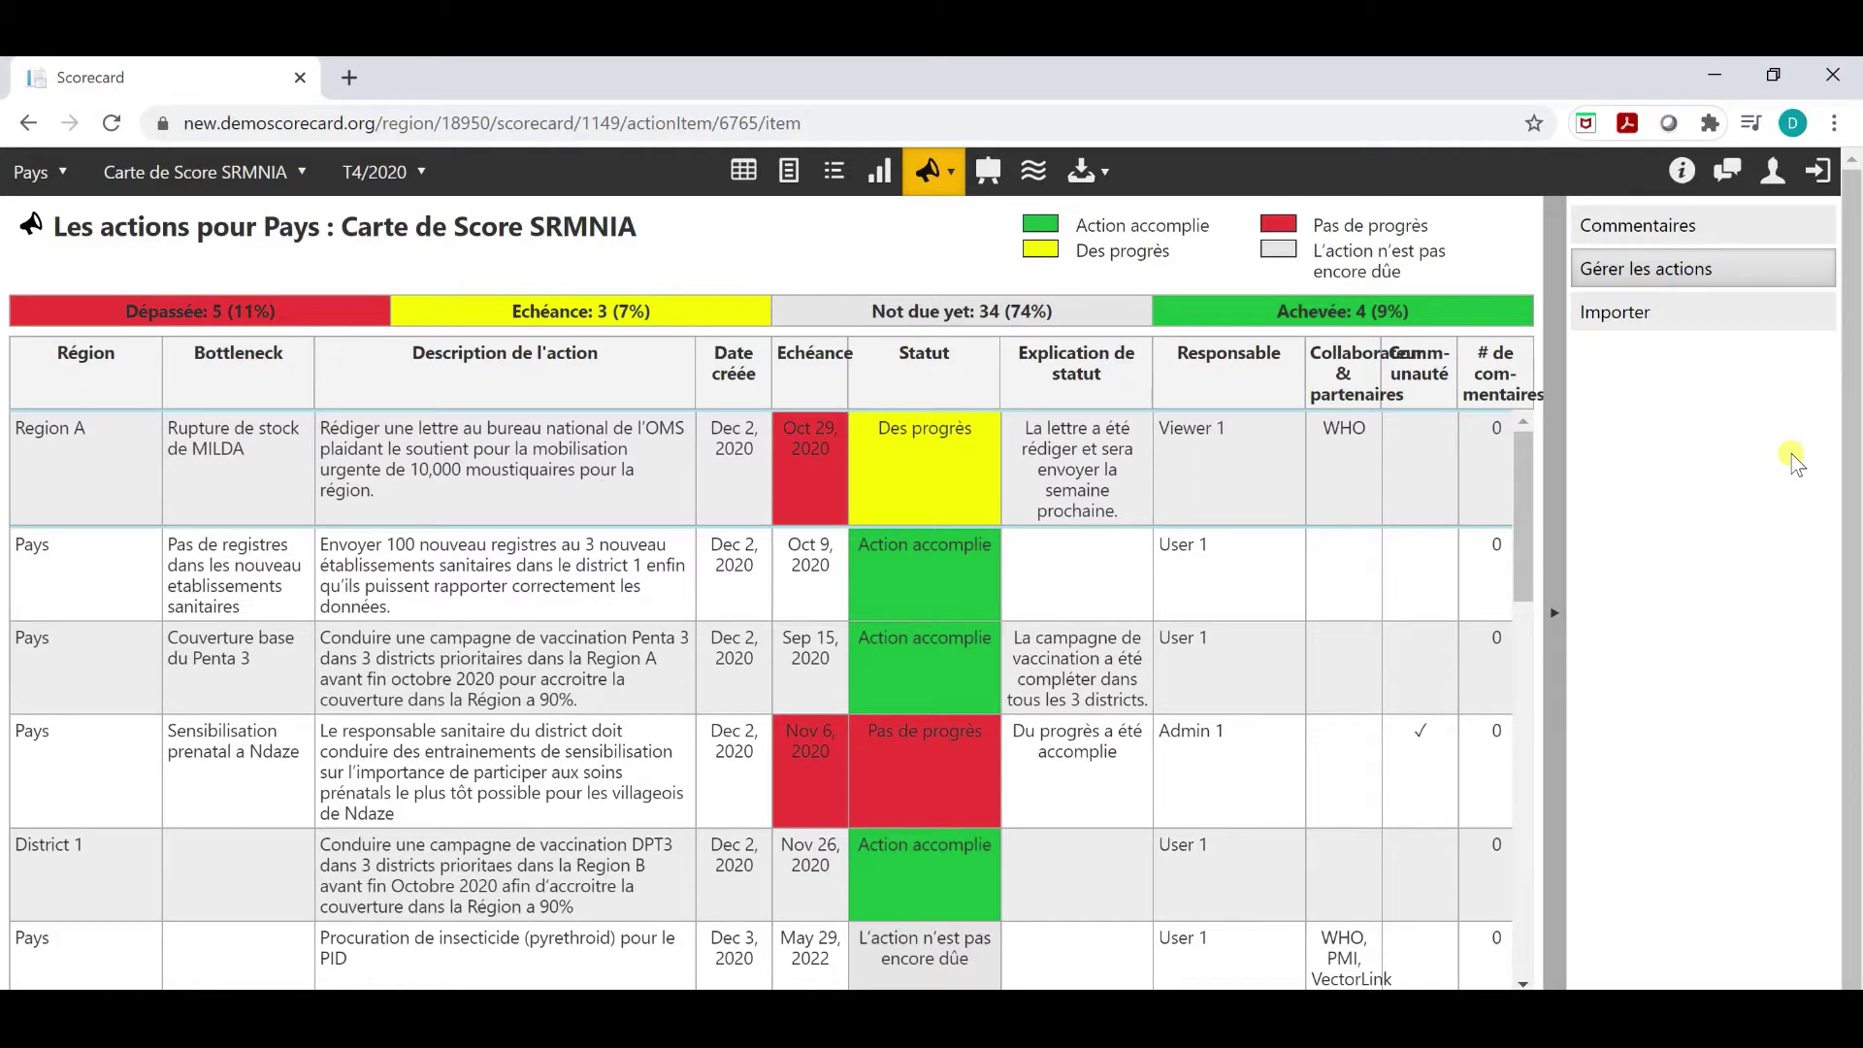
{"action": "left_click", "coordinate": [1729, 264]}
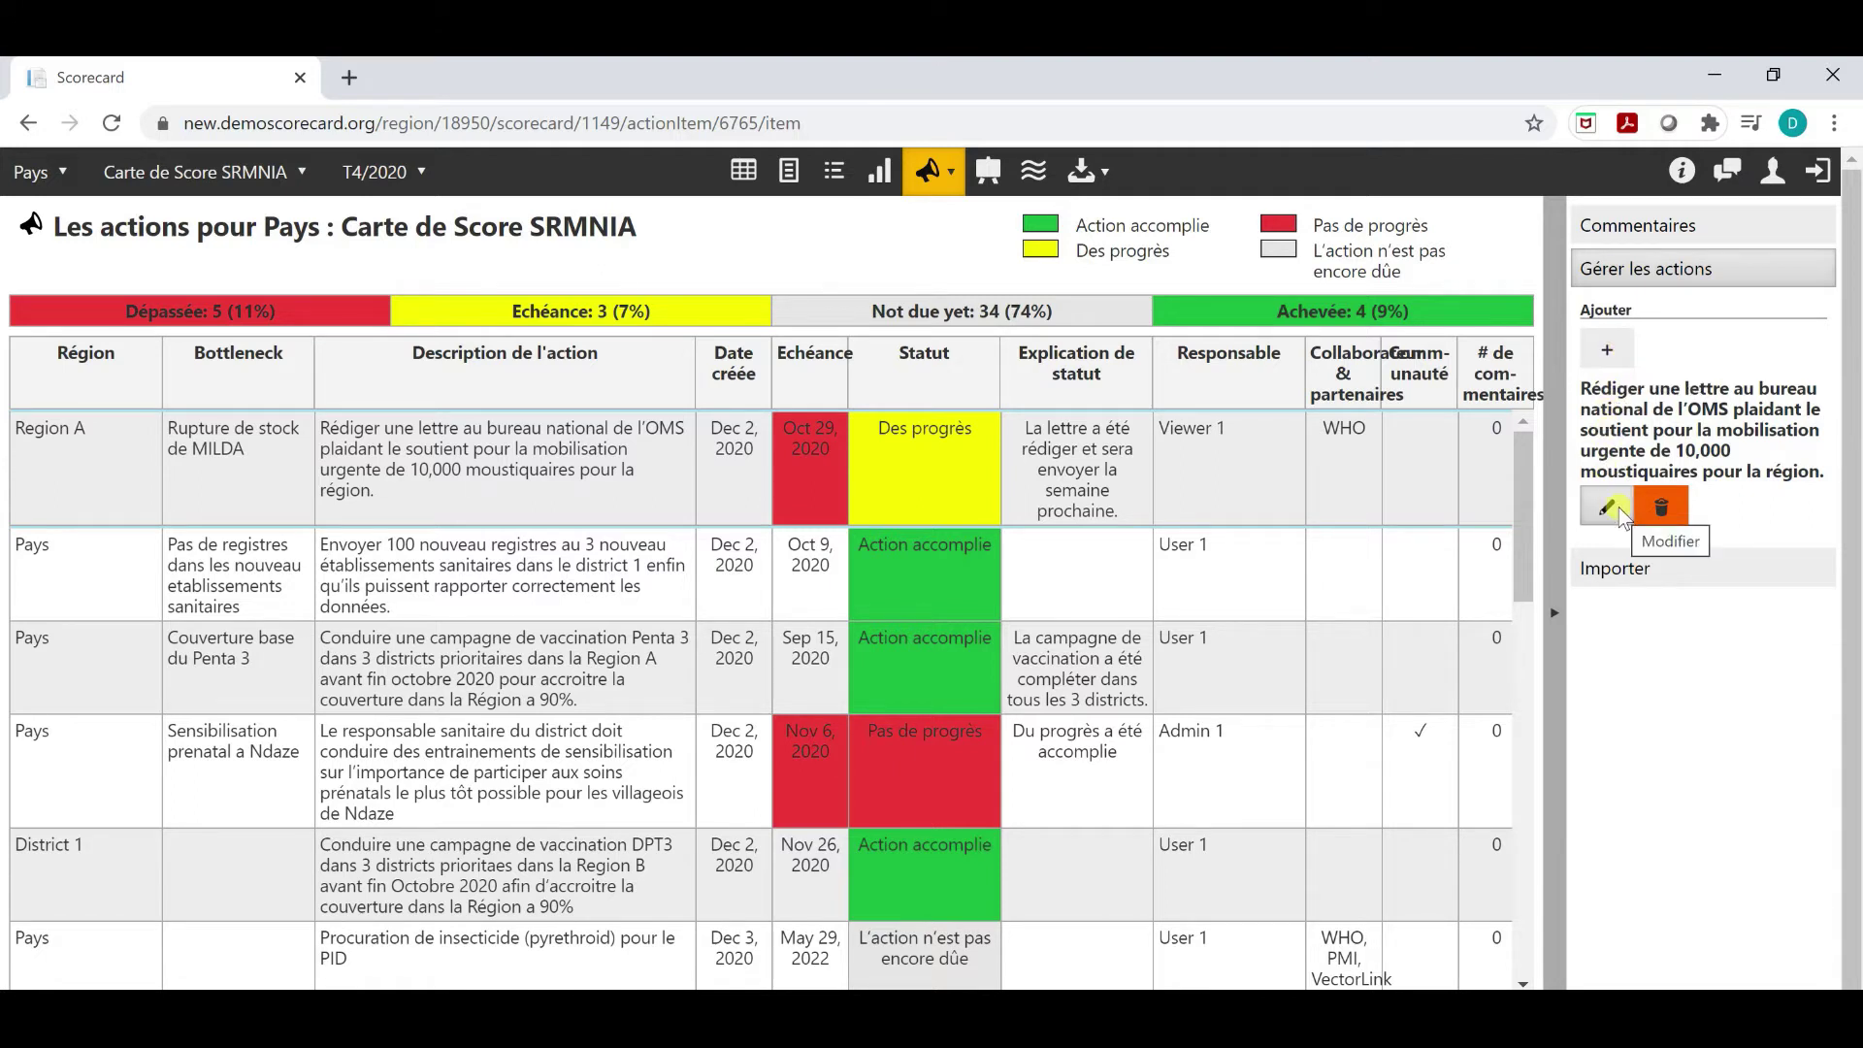
{"action": "left_click", "coordinate": [1678, 509]}
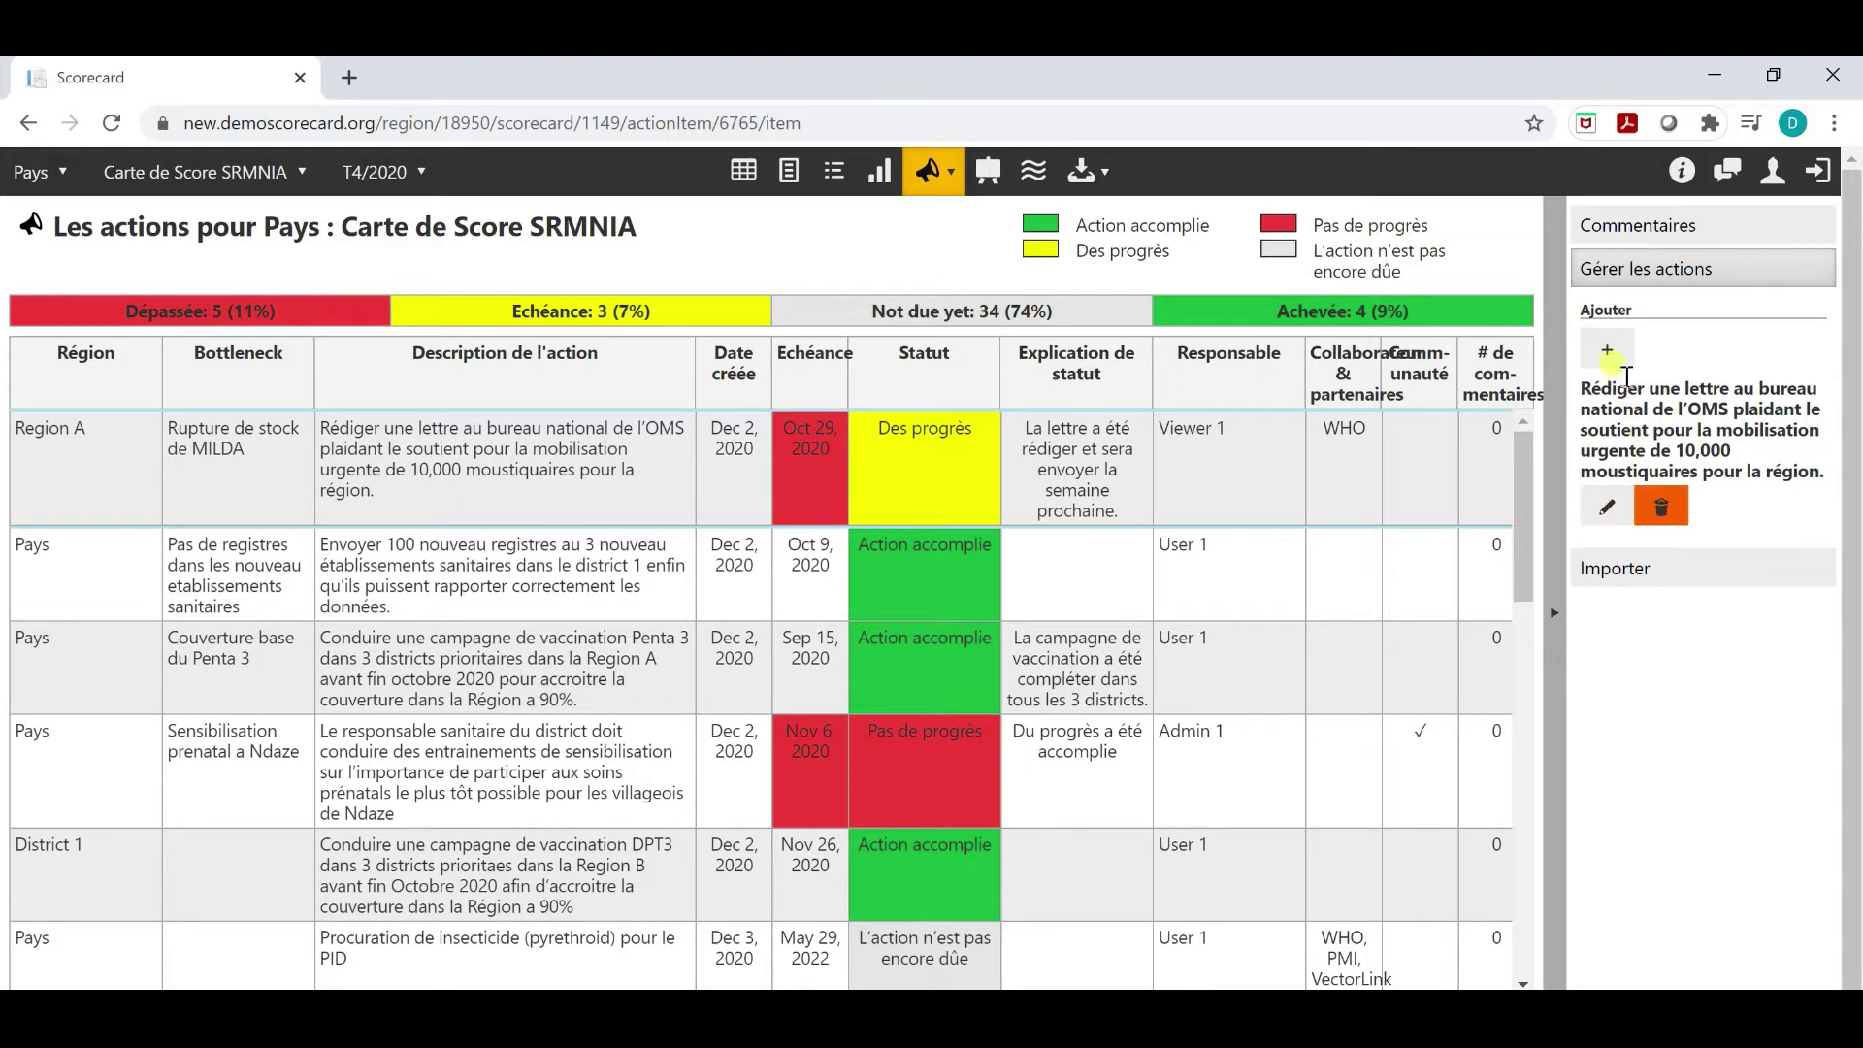
{"action": "left_click", "coordinate": [1614, 349]}
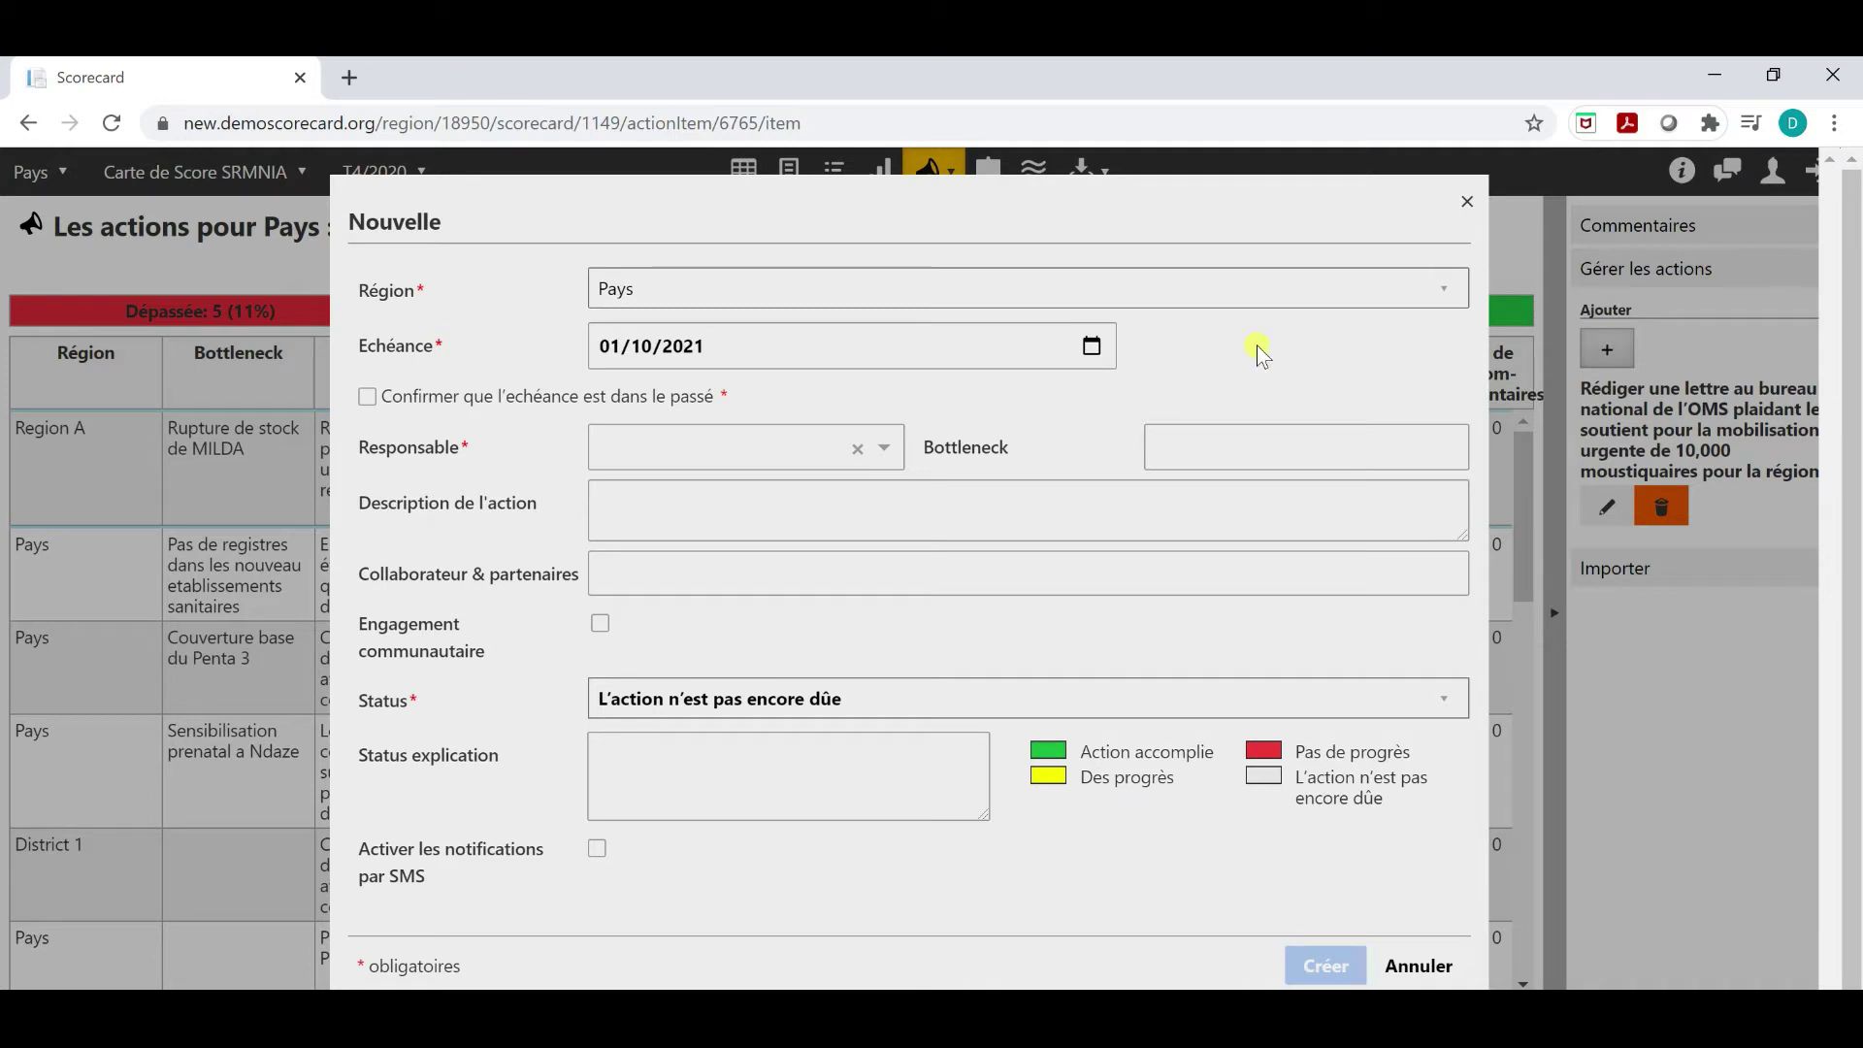
Step: Set the new action's region to District 1, within Region A, and its due date to 01/21/2021
{"action": "left_click", "coordinate": [1029, 294]}
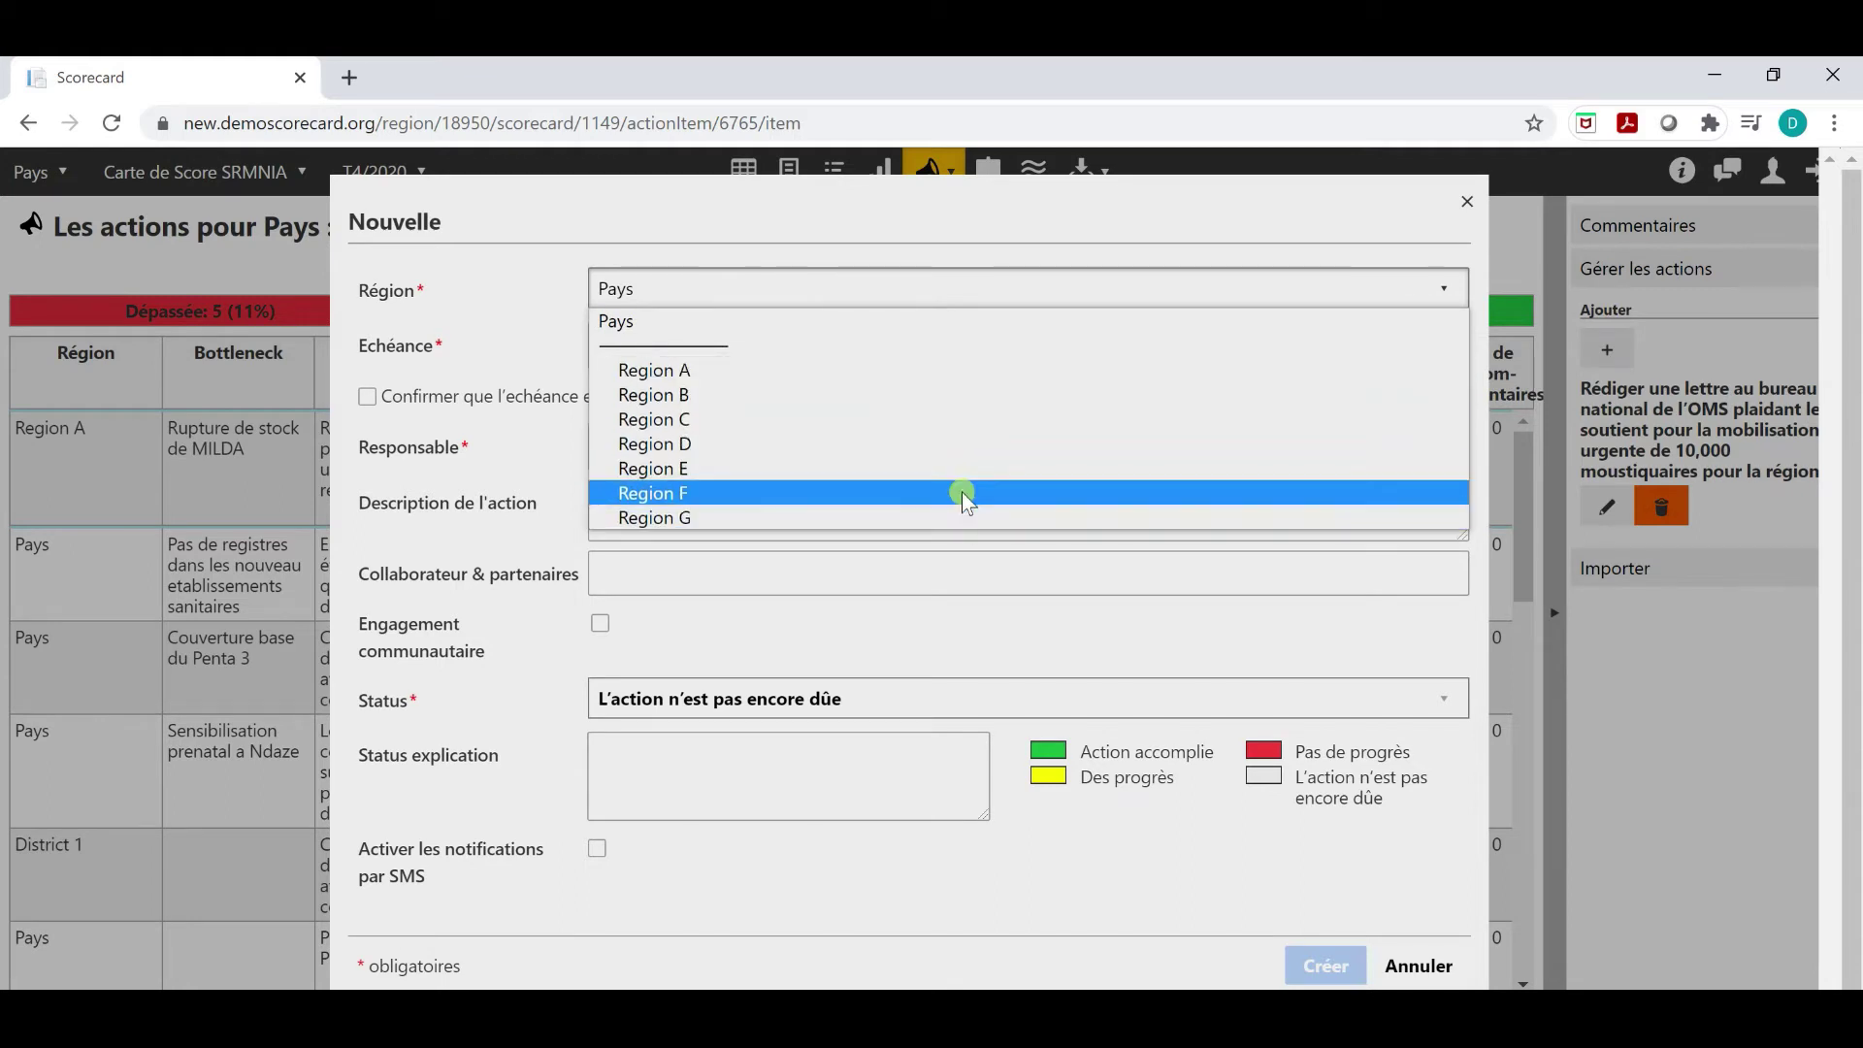
{"action": "left_click", "coordinate": [912, 369]}
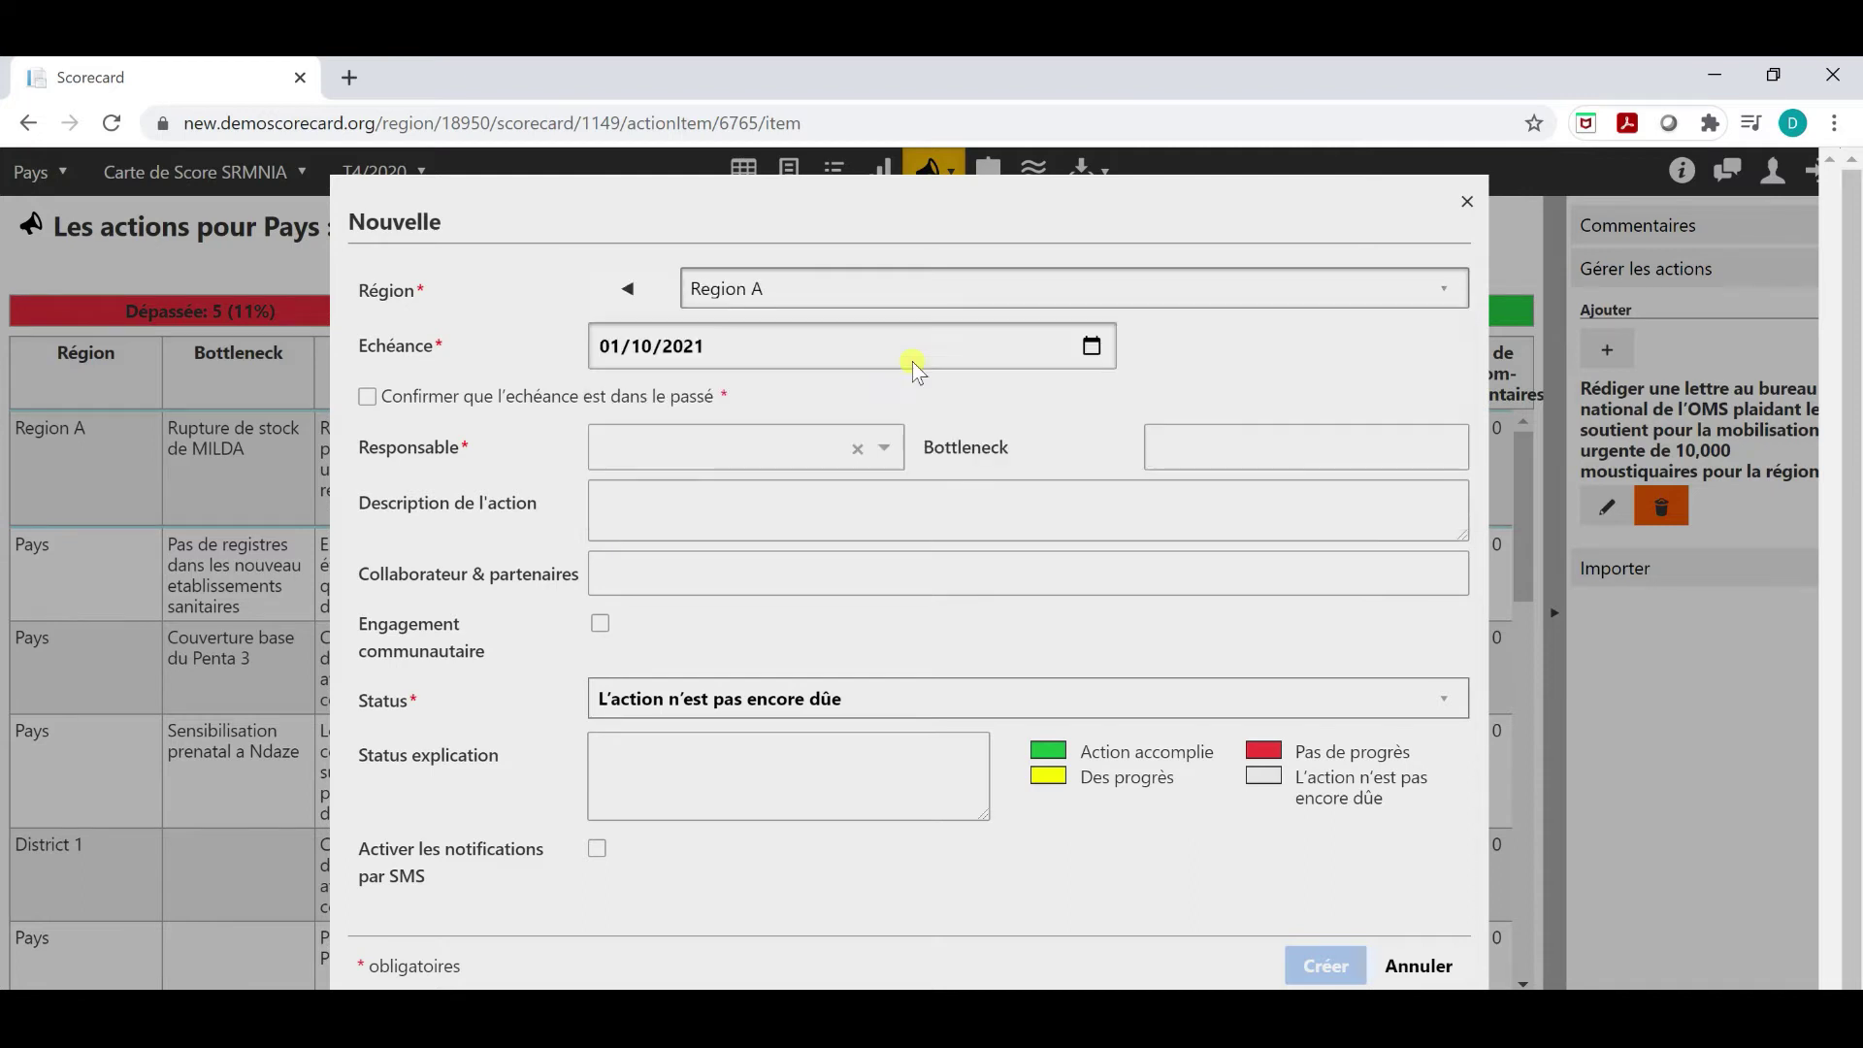
{"action": "left_click", "coordinate": [935, 291]}
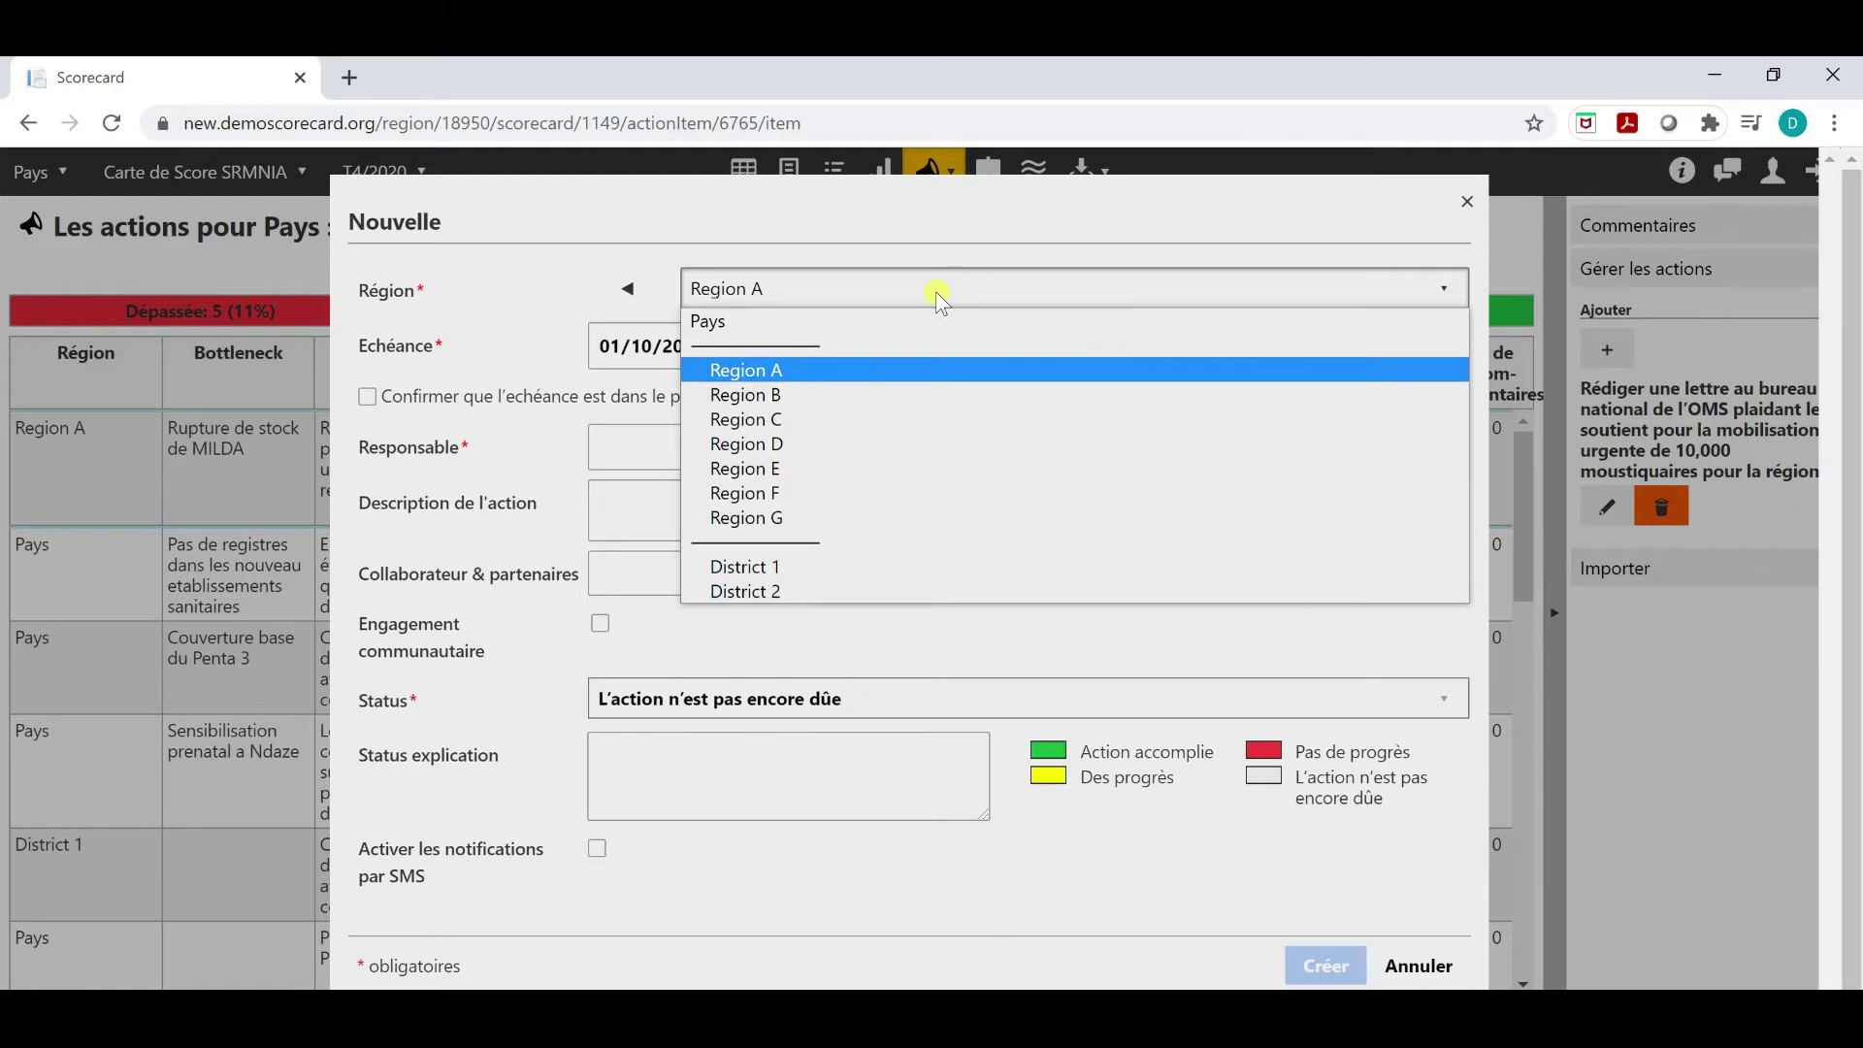
{"action": "left_click", "coordinate": [817, 564]}
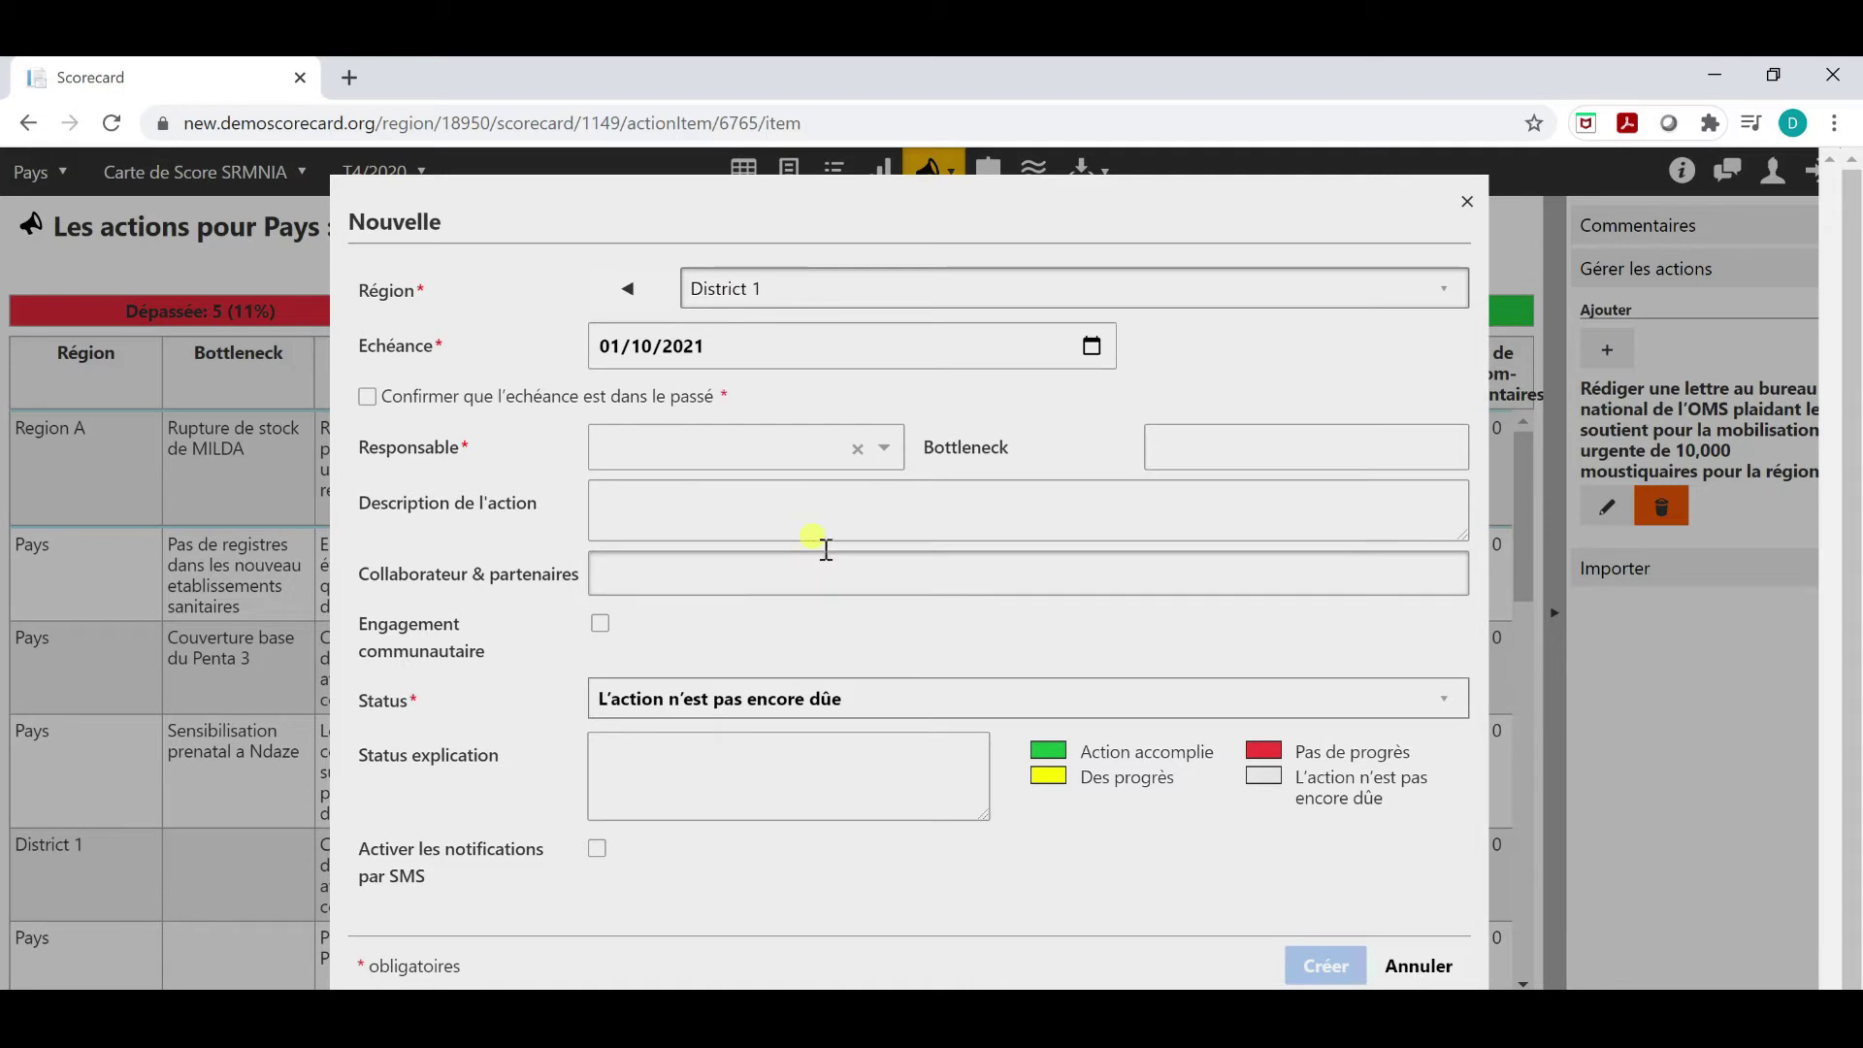
{"action": "left_click", "coordinate": [1091, 347]}
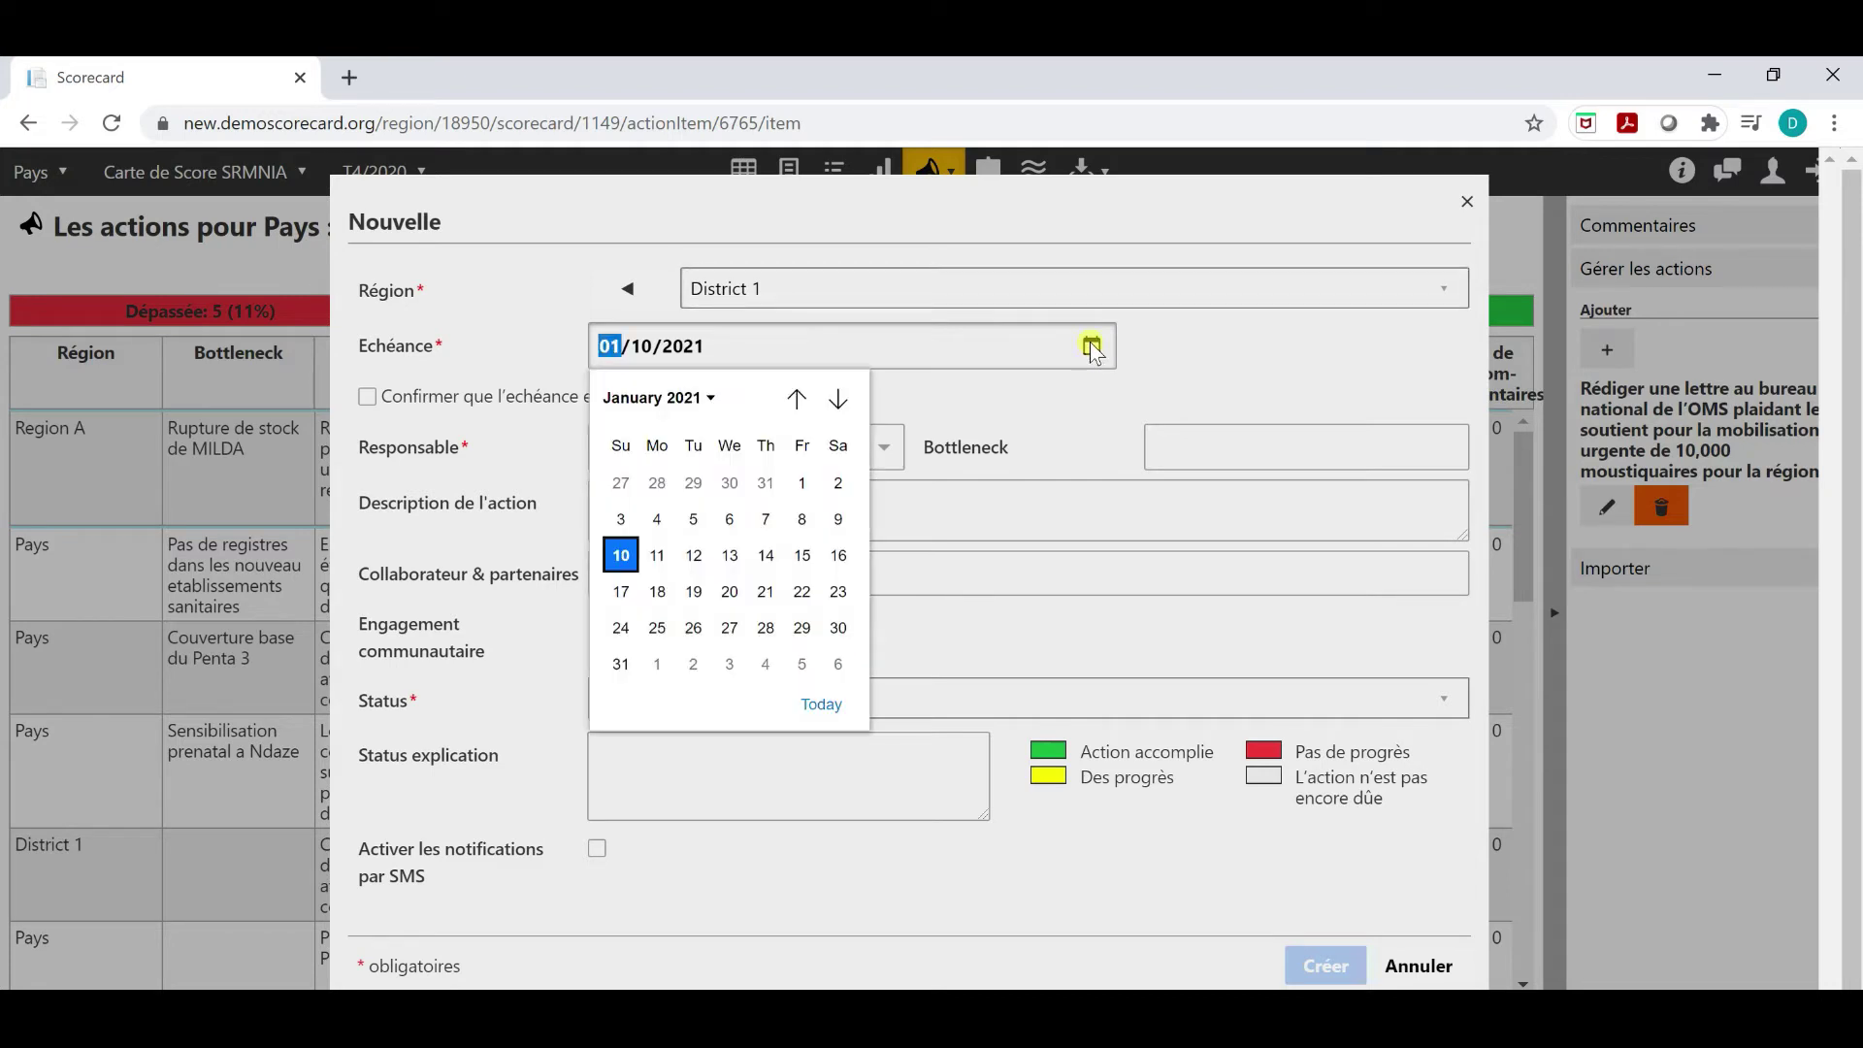
{"action": "left_click", "coordinate": [810, 594]}
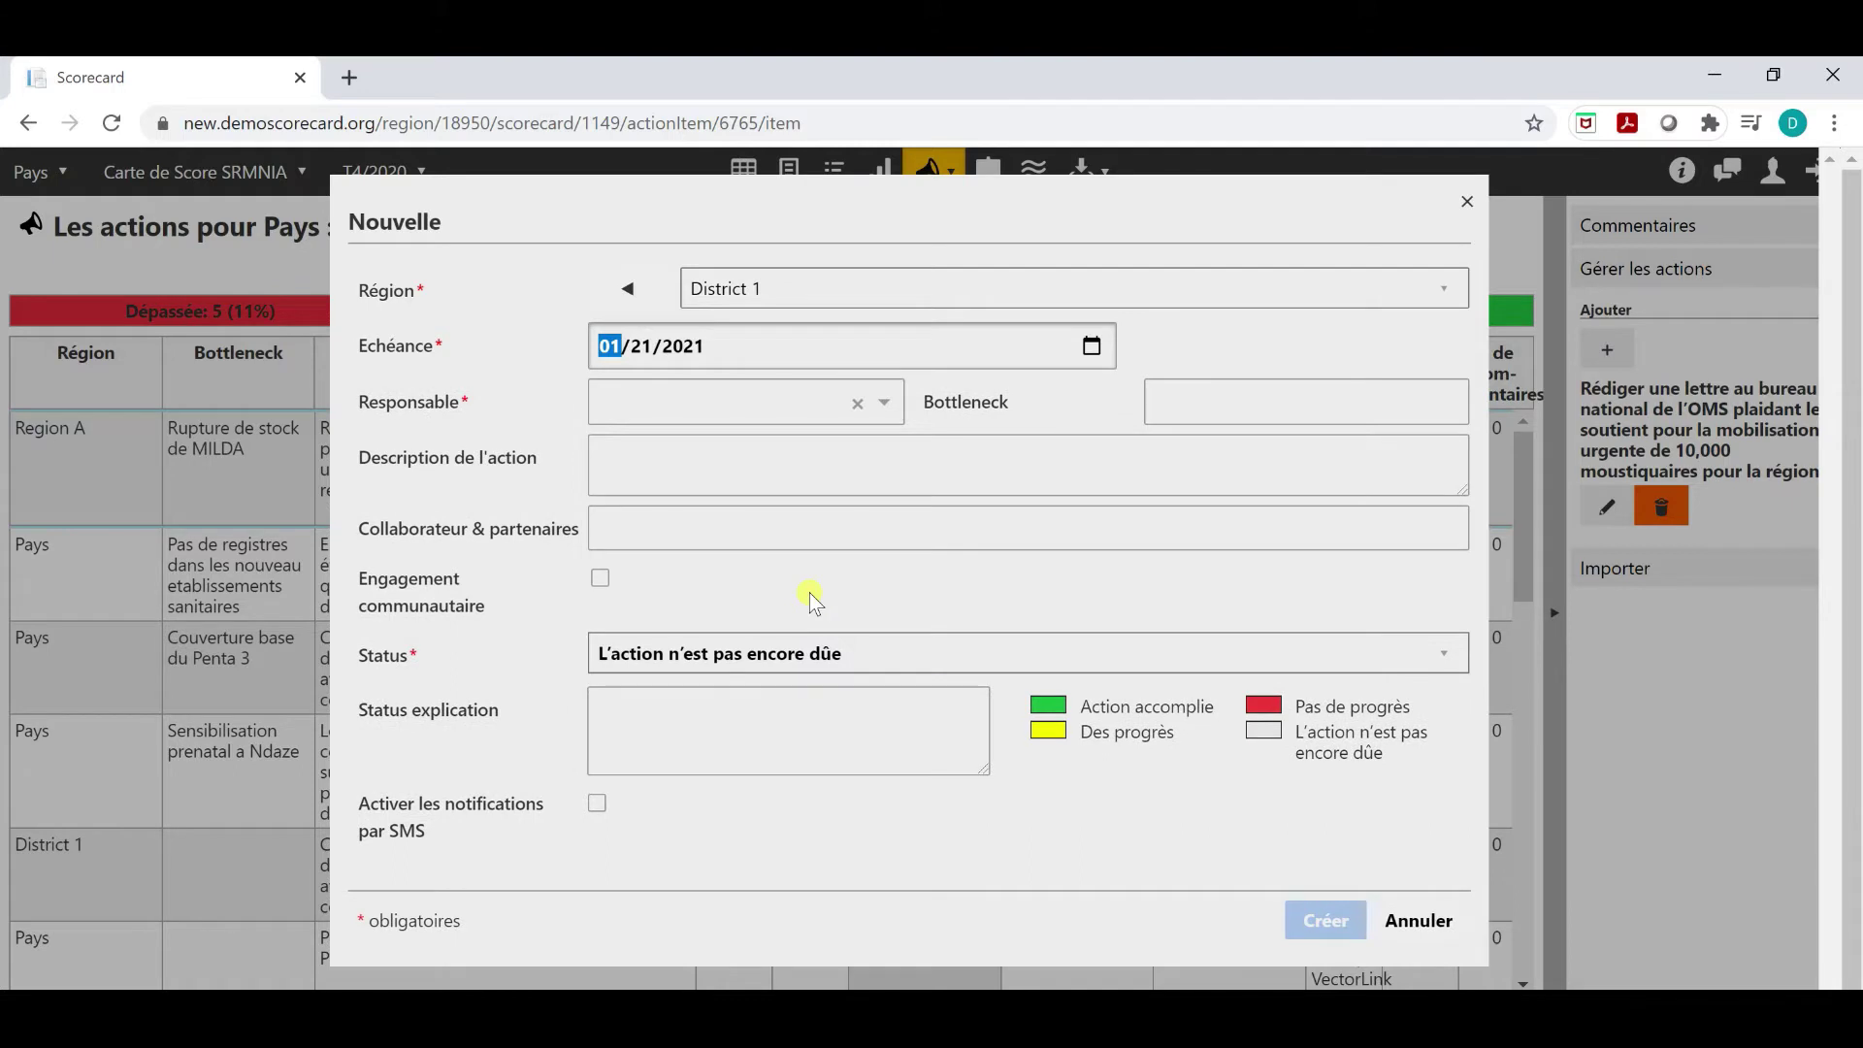
Step: Assign User 1 as the responsible person for the new action
{"action": "left_click", "coordinate": [883, 411]}
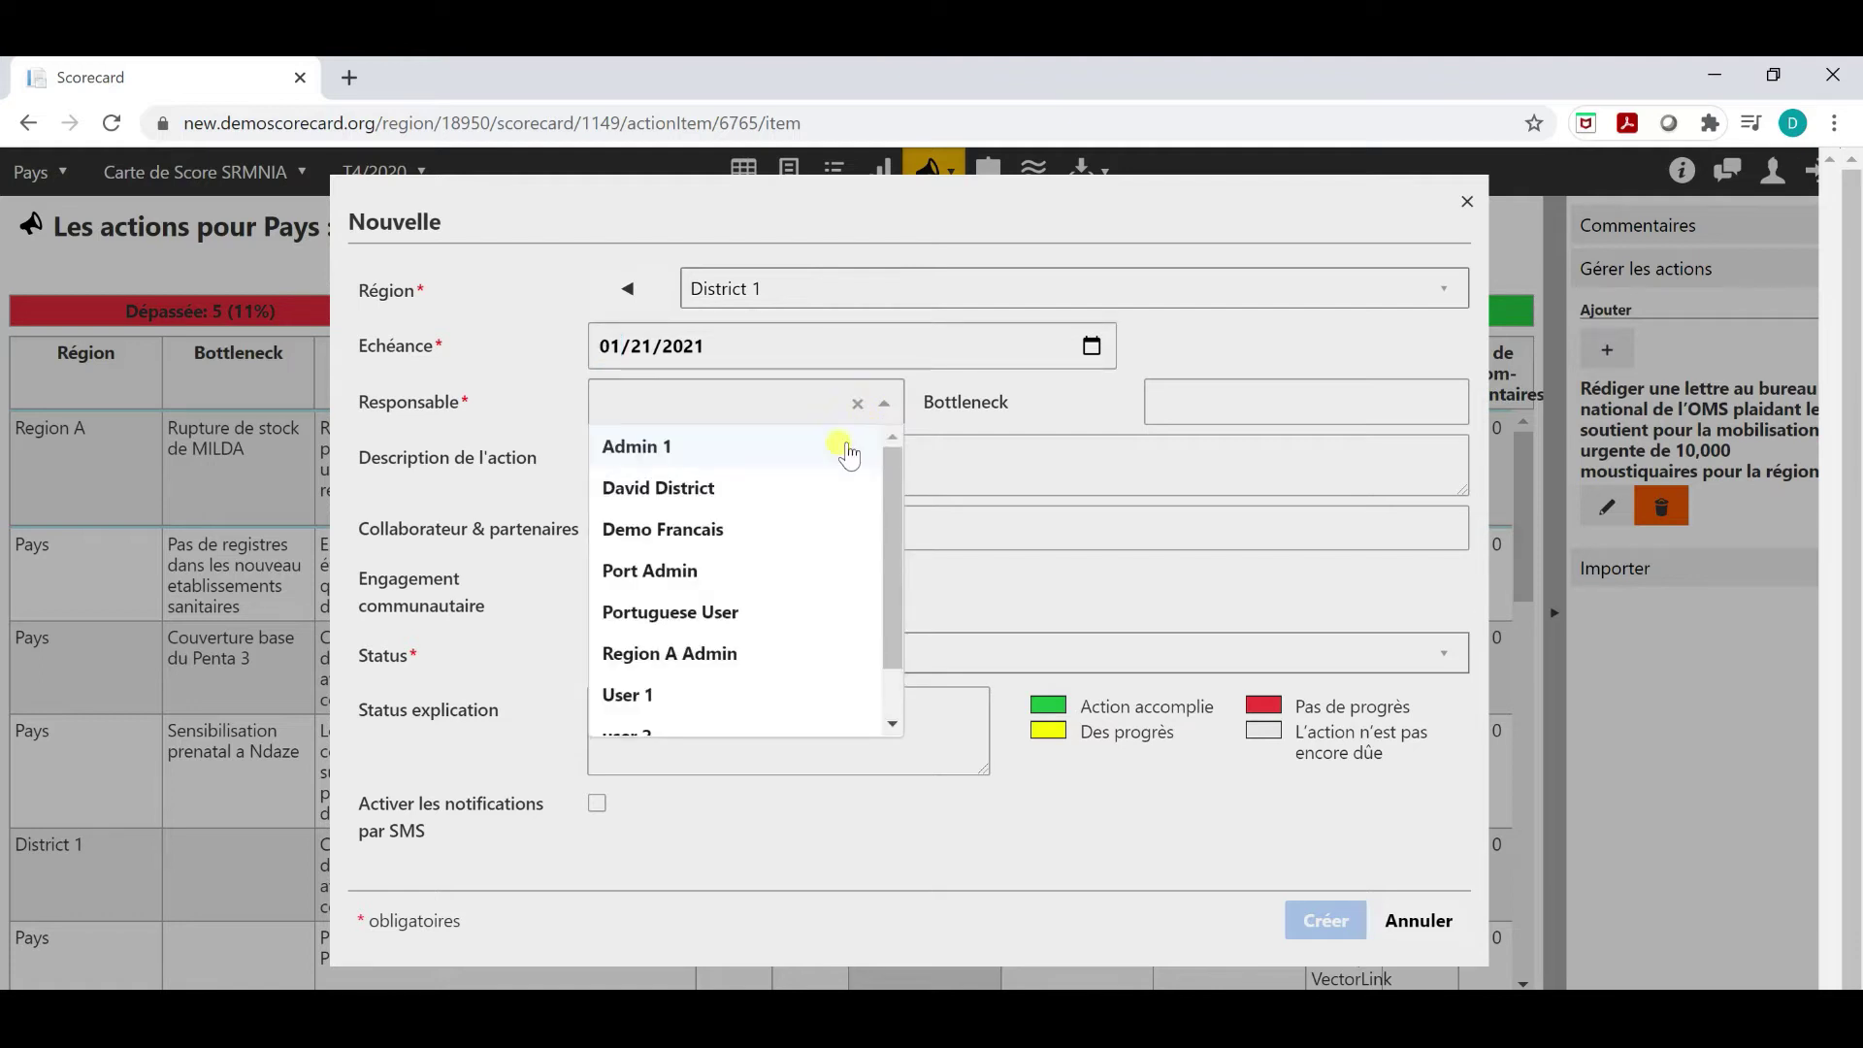
{"action": "left_click", "coordinate": [704, 697]}
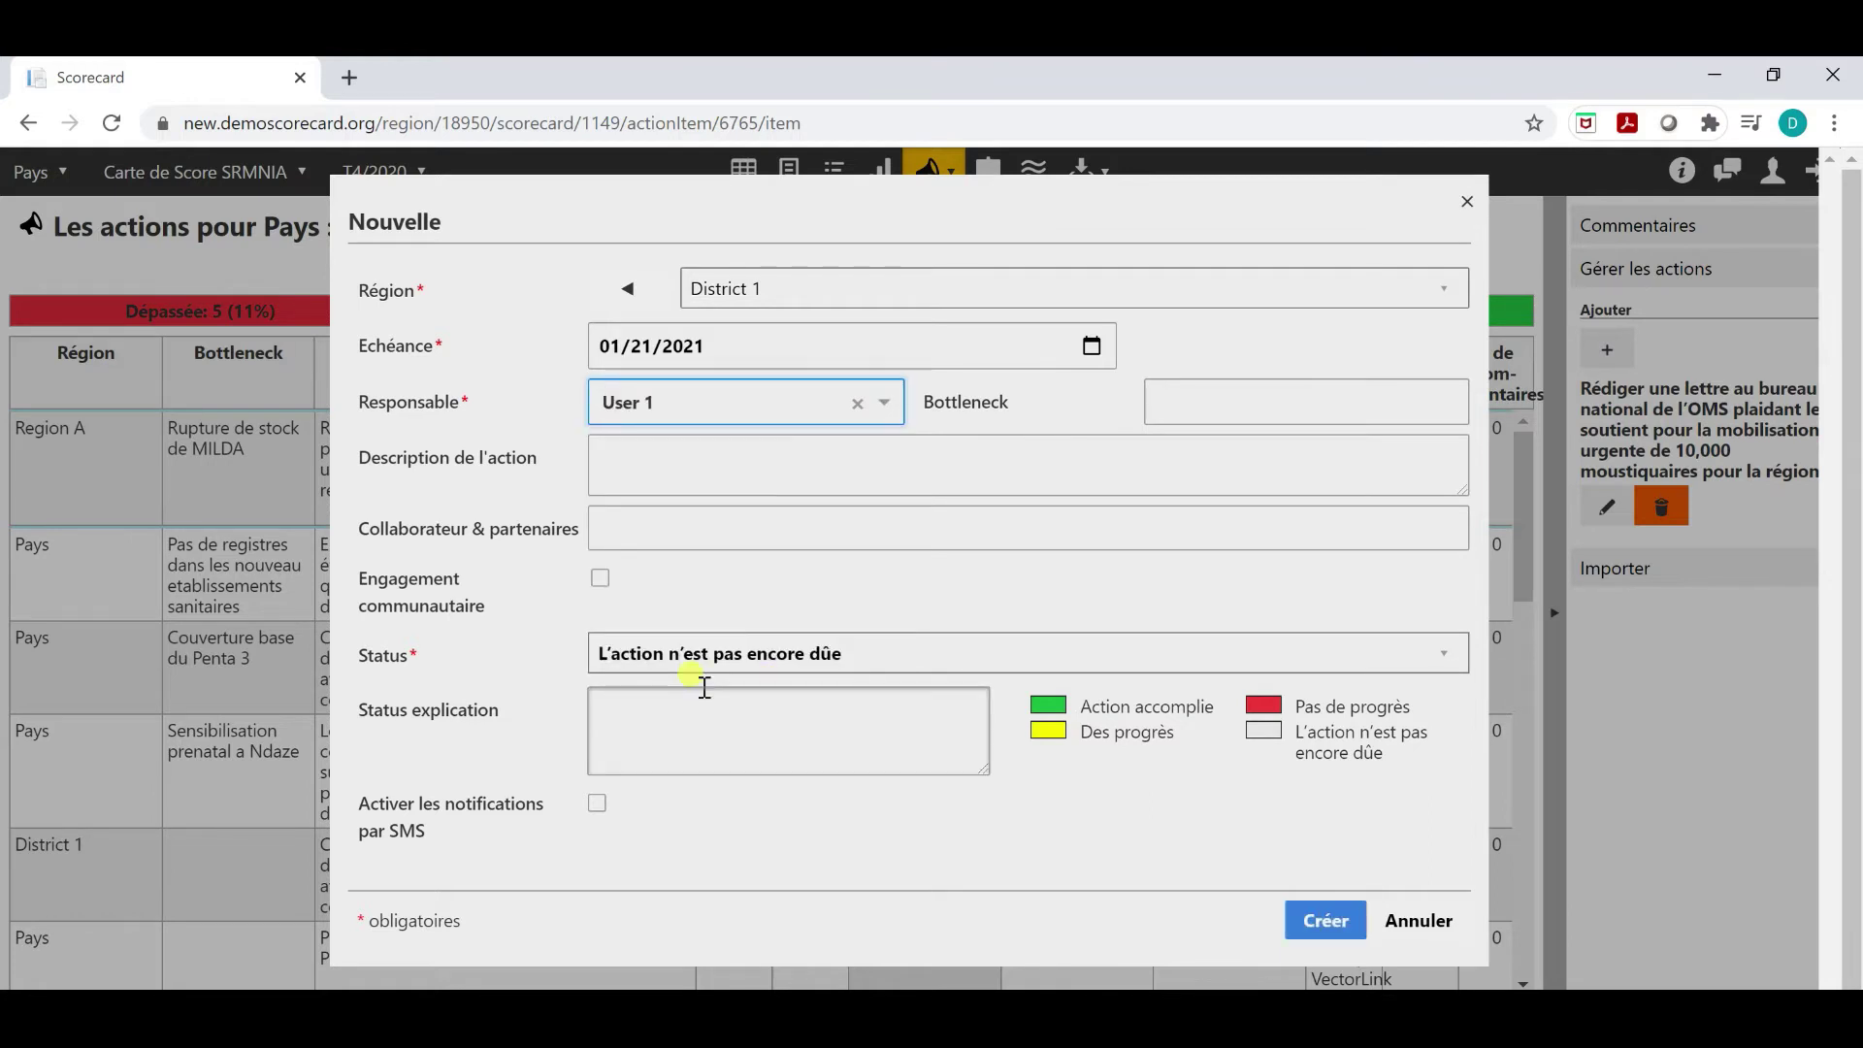
{"action": "left_click", "coordinate": [834, 400]}
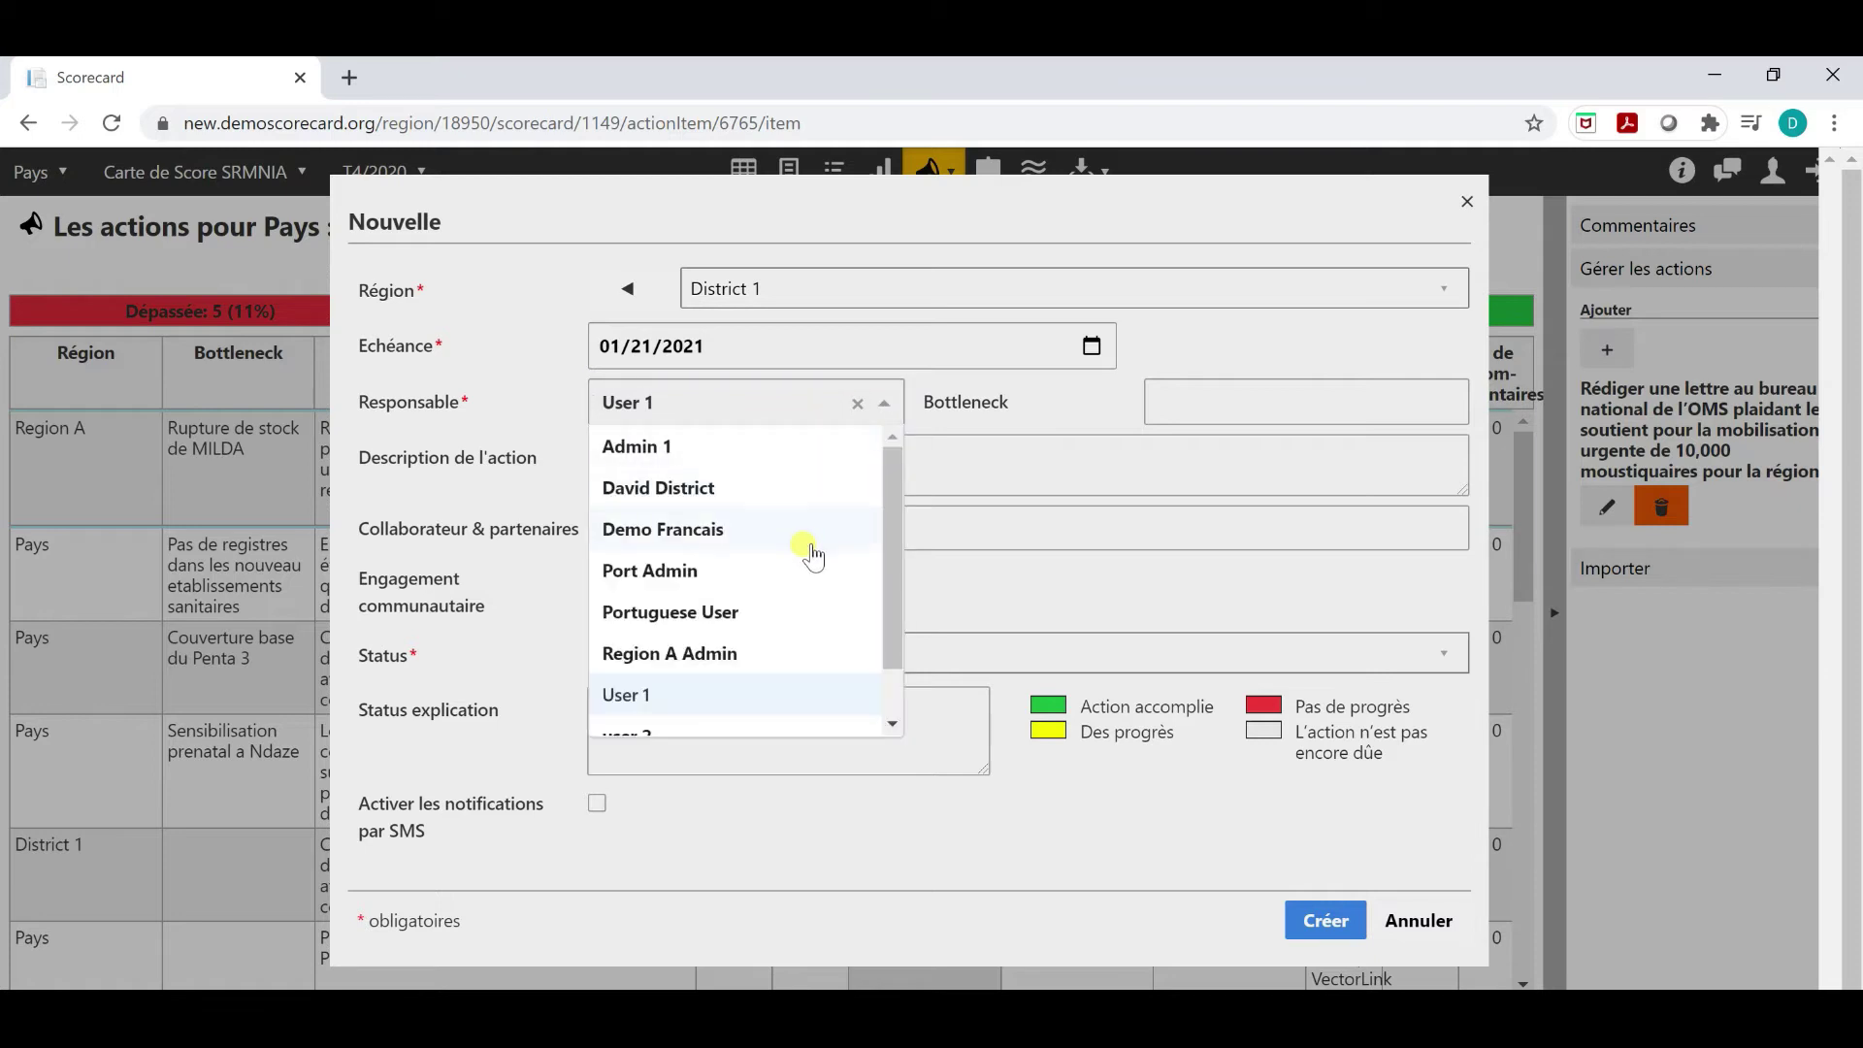
{"action": "scroll", "coordinate": [811, 545], "scroll_direction": "down", "scroll_amount": 1}
{"action": "scroll", "coordinate": [811, 551], "scroll_direction": "up", "scroll_amount": 1}
{"action": "left_click", "coordinate": [883, 404]}
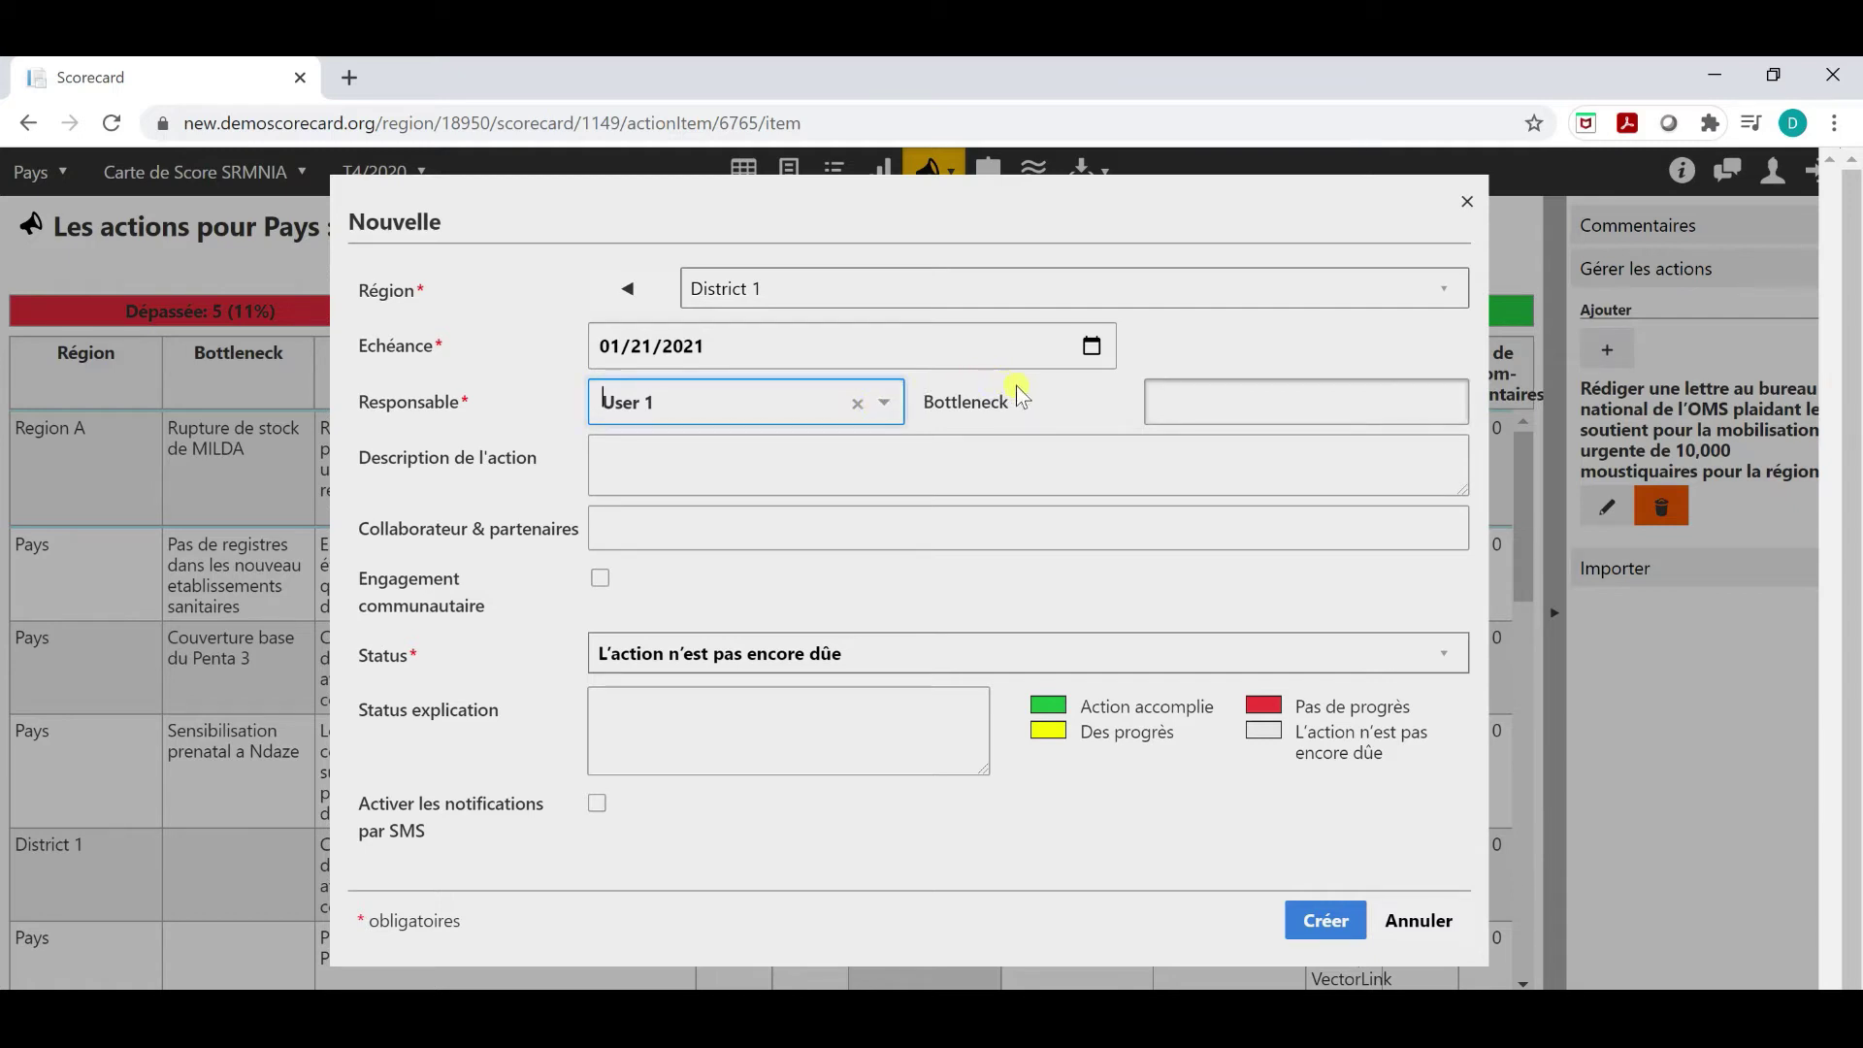
Step: Enter "action spécifique, mesurable et réaliste" as the new action's description, leaving the bottleneck empty
{"action": "left_click", "coordinate": [1203, 400]}
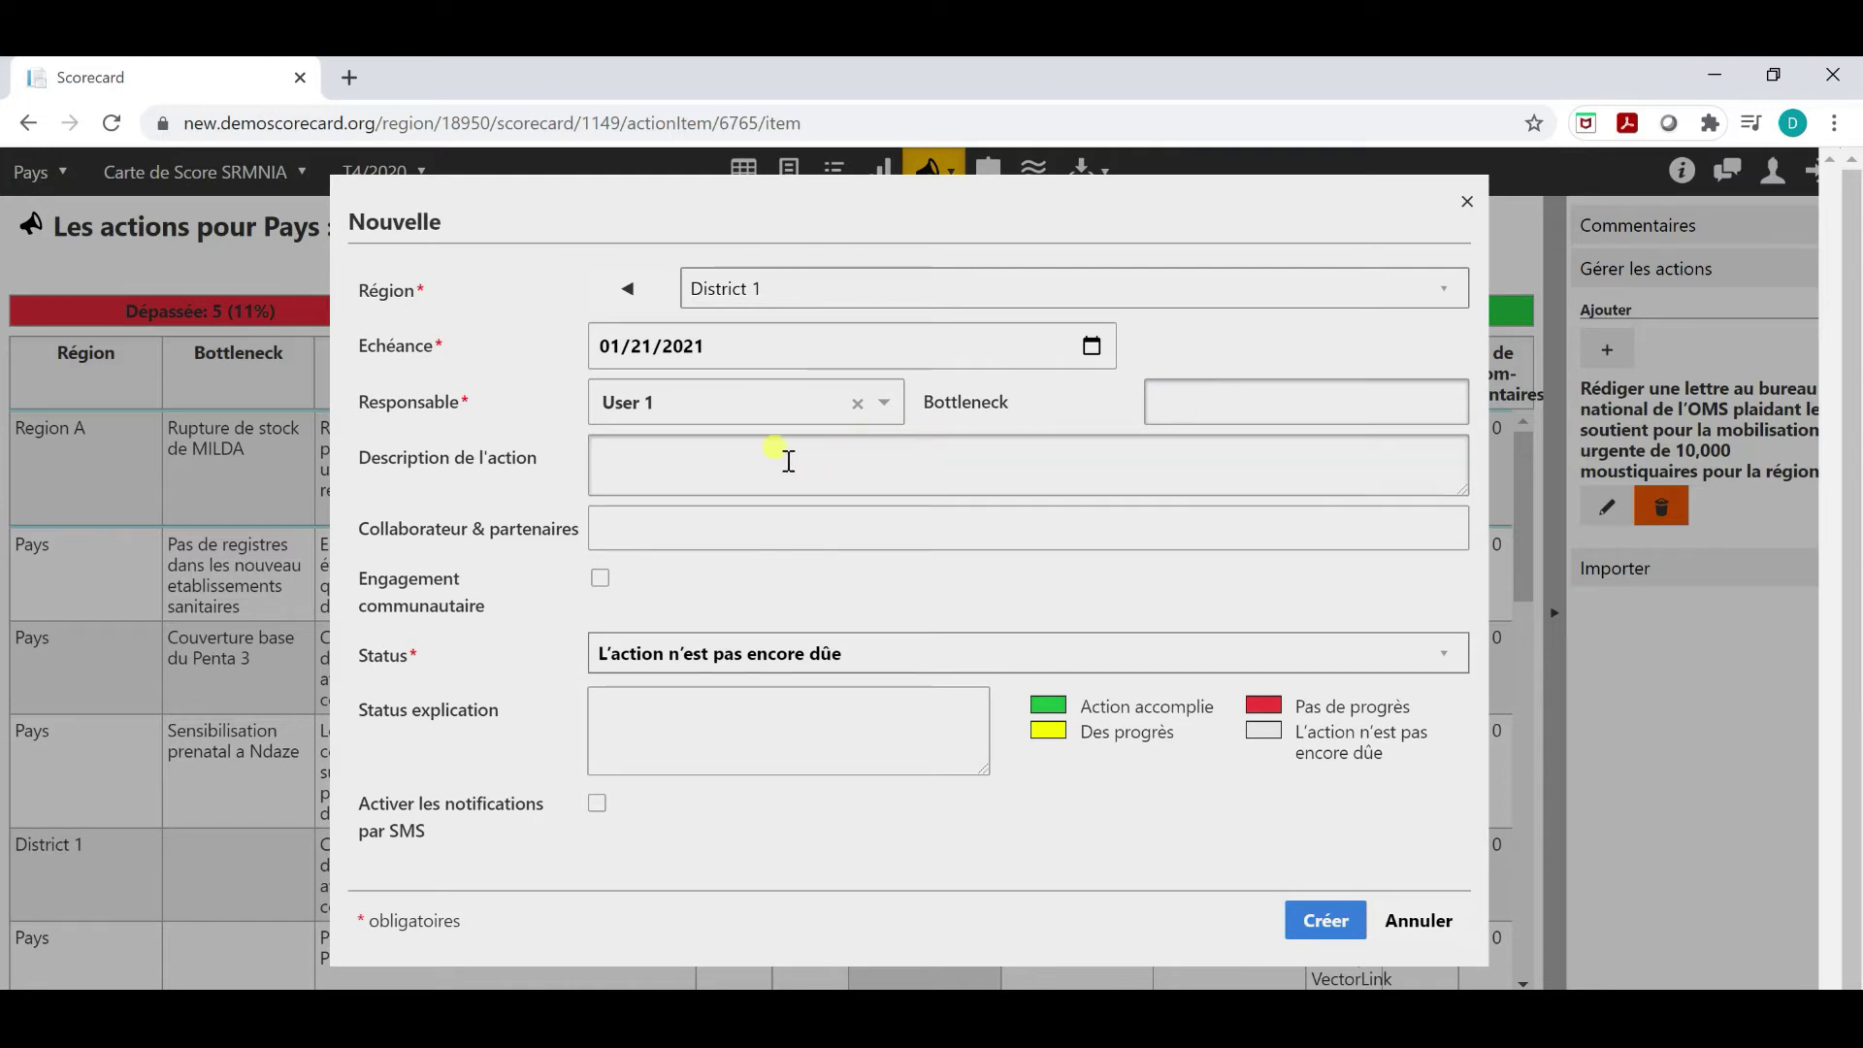
{"action": "left_click", "coordinate": [727, 467]}
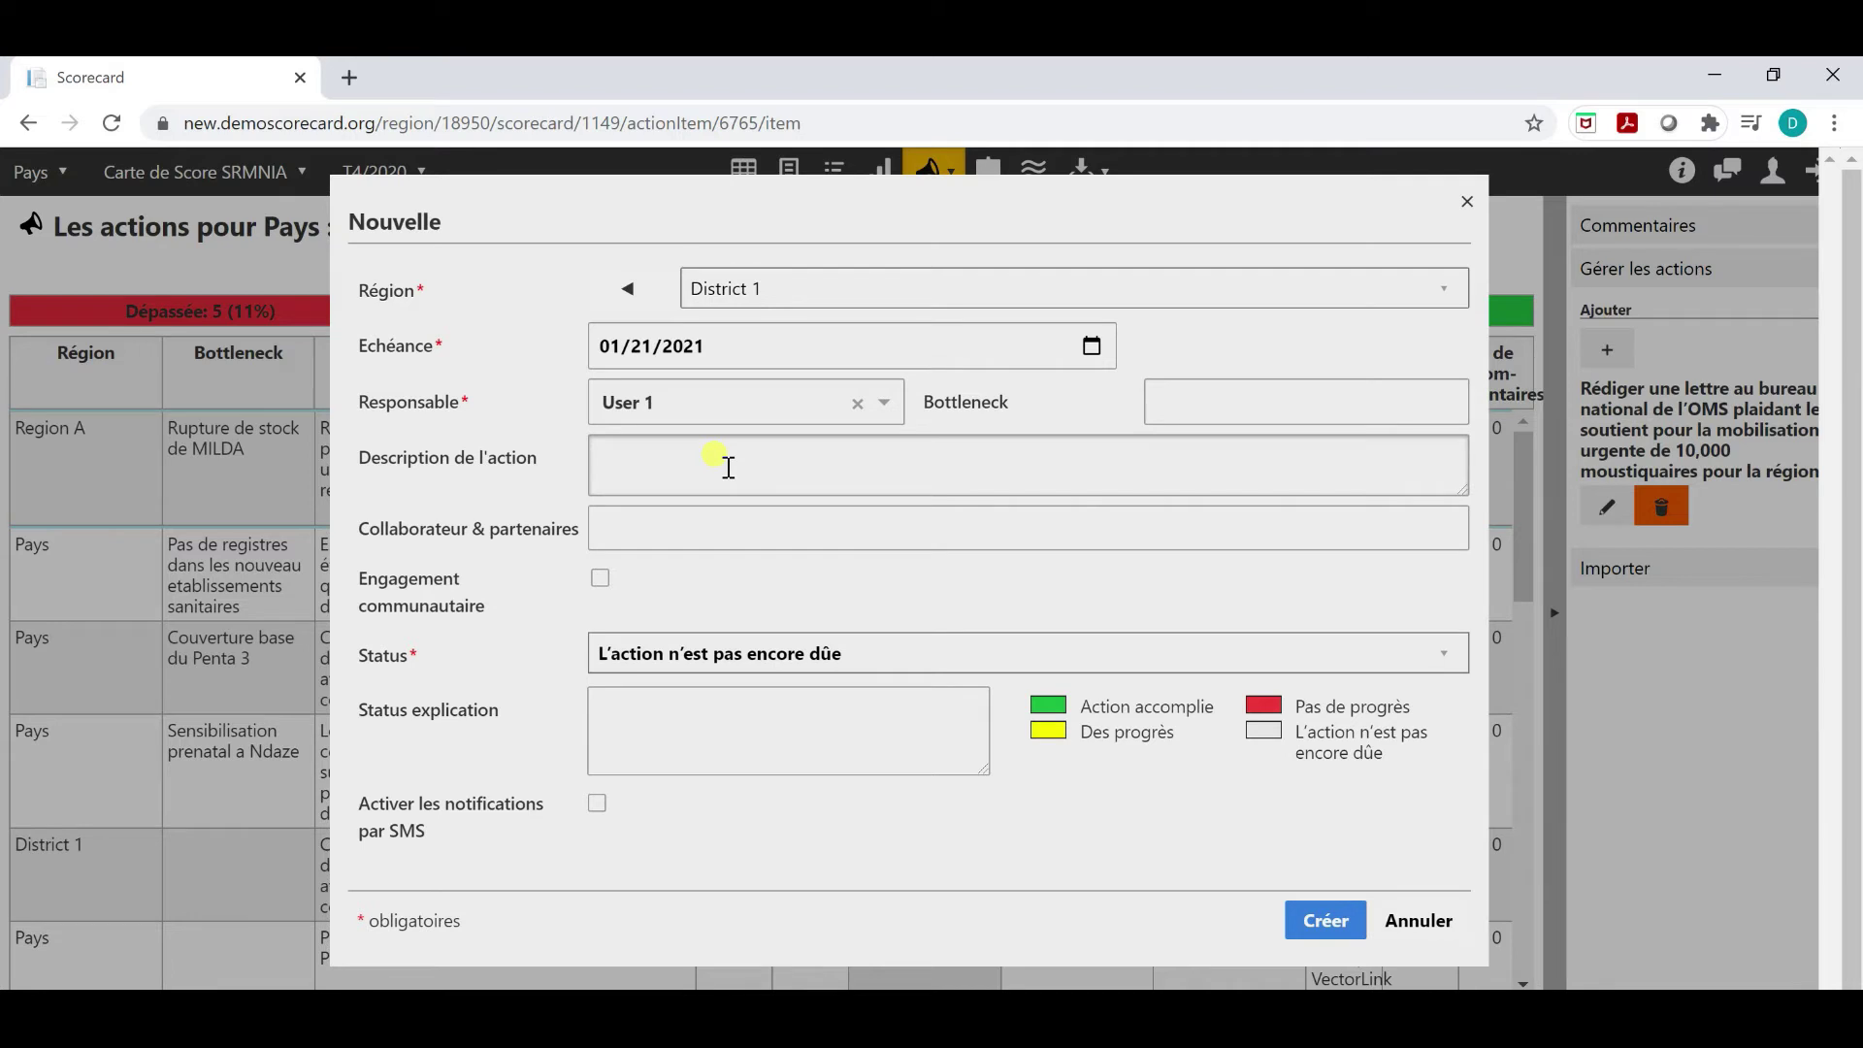
{"action": "type", "text": "action spécifique, mesurable et réaliste"}
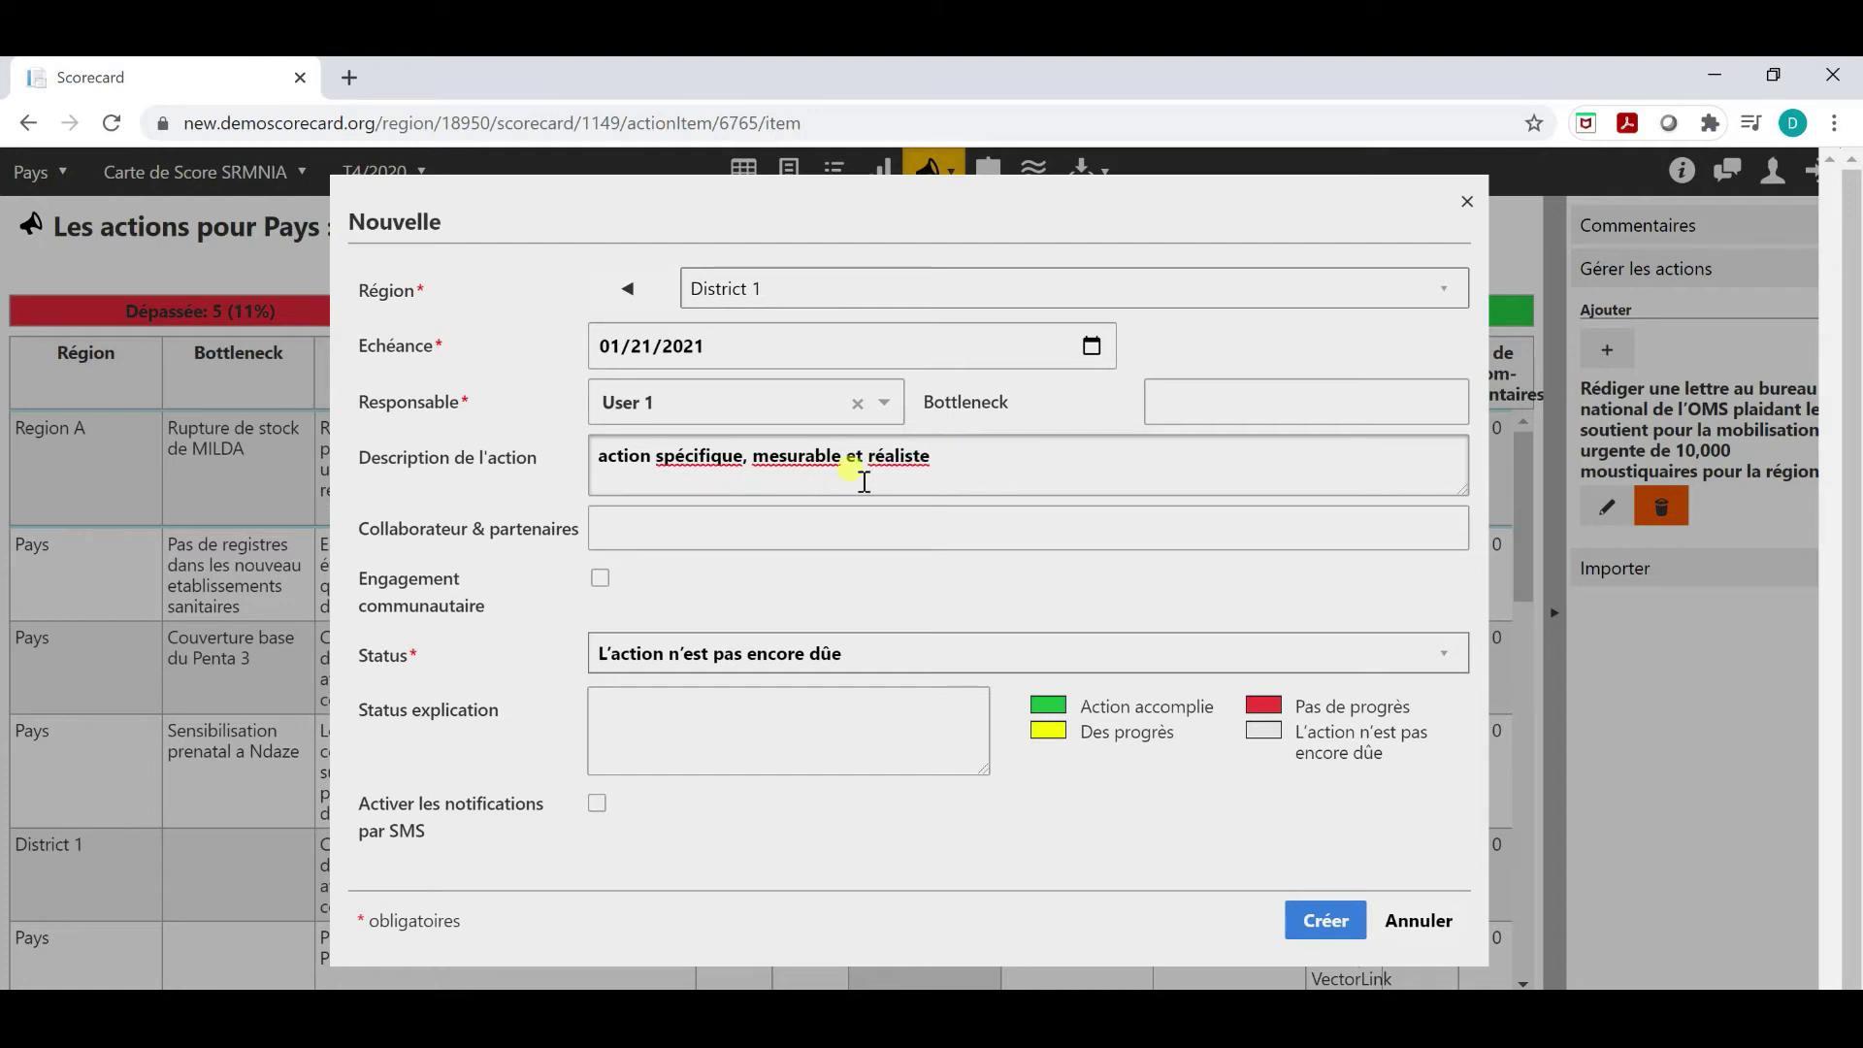
Step: Enter "OMS, UNICEF" as the collaborators and partners and mark the action as involving community engagement
{"action": "left_click", "coordinate": [640, 534]}
{"action": "type", "text": "OMS"}
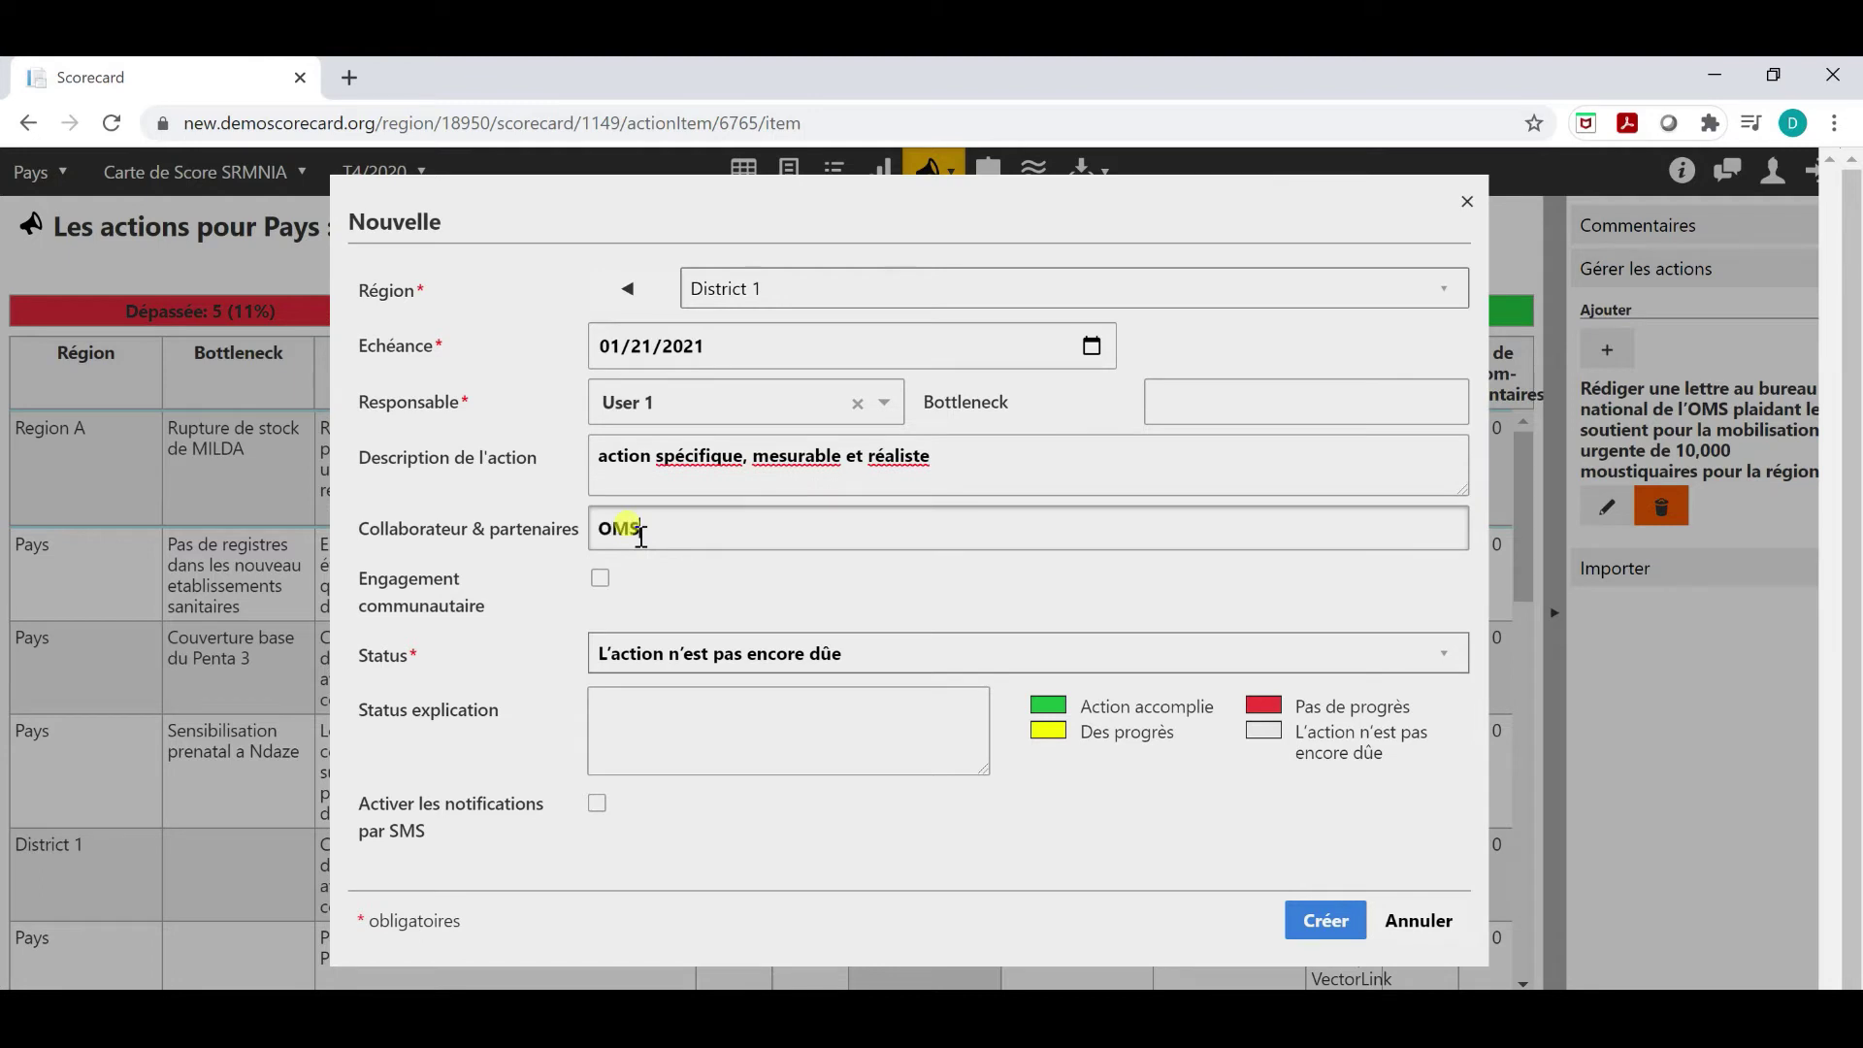
{"action": "type", "text": ", UNICEF"}
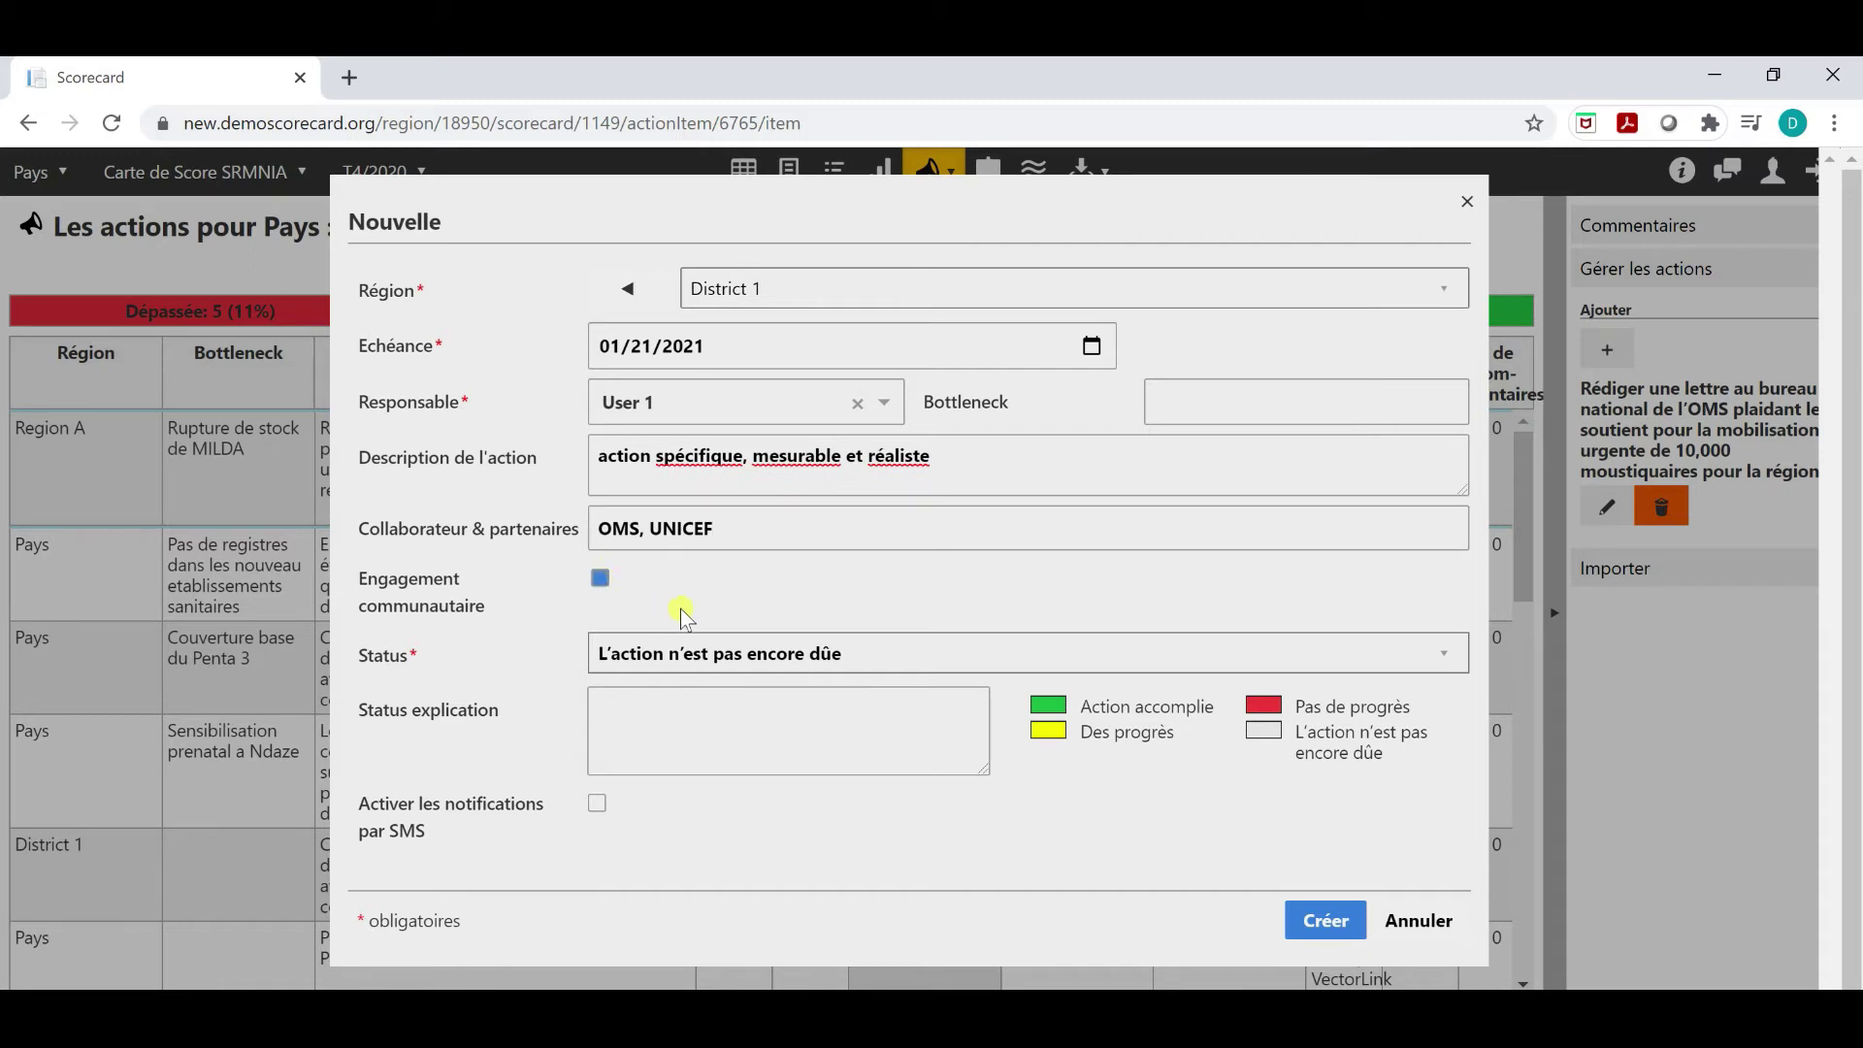
Step: Set the new action's status to "Action accomplie"
{"action": "left_click", "coordinate": [876, 653]}
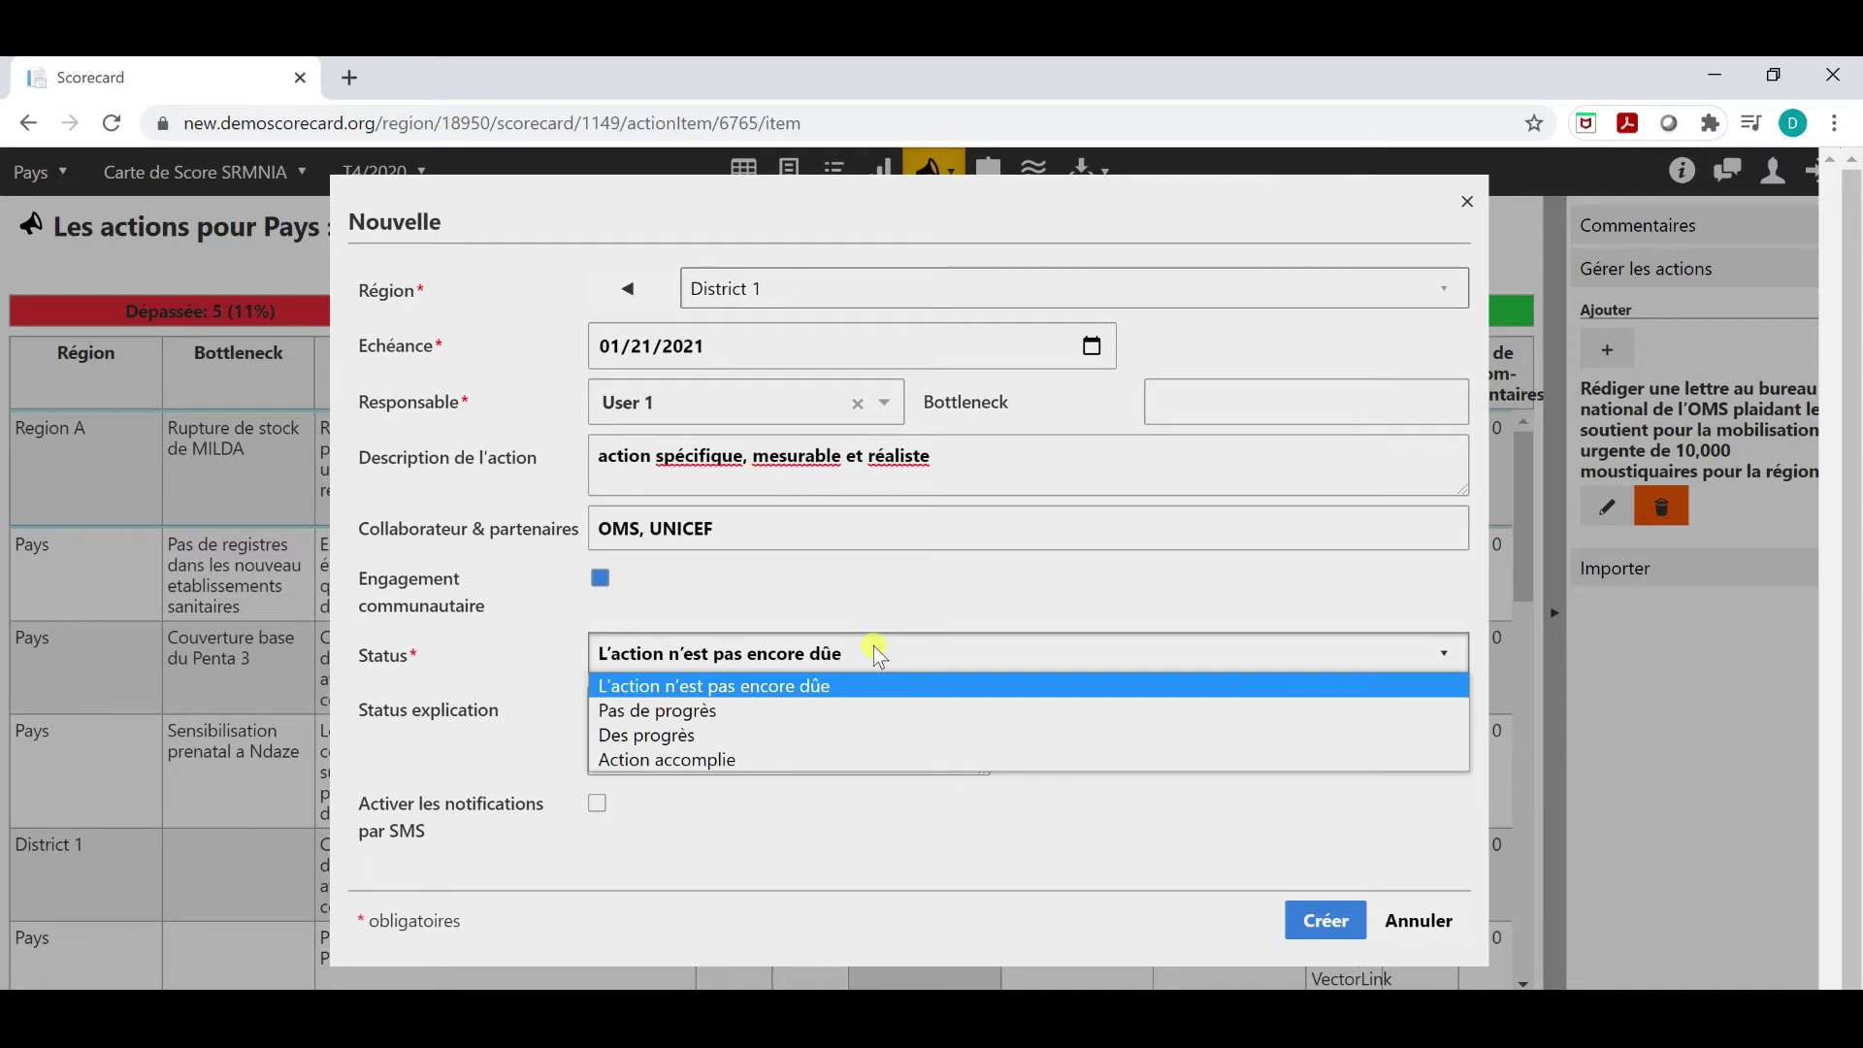
{"action": "left_click", "coordinate": [841, 685]}
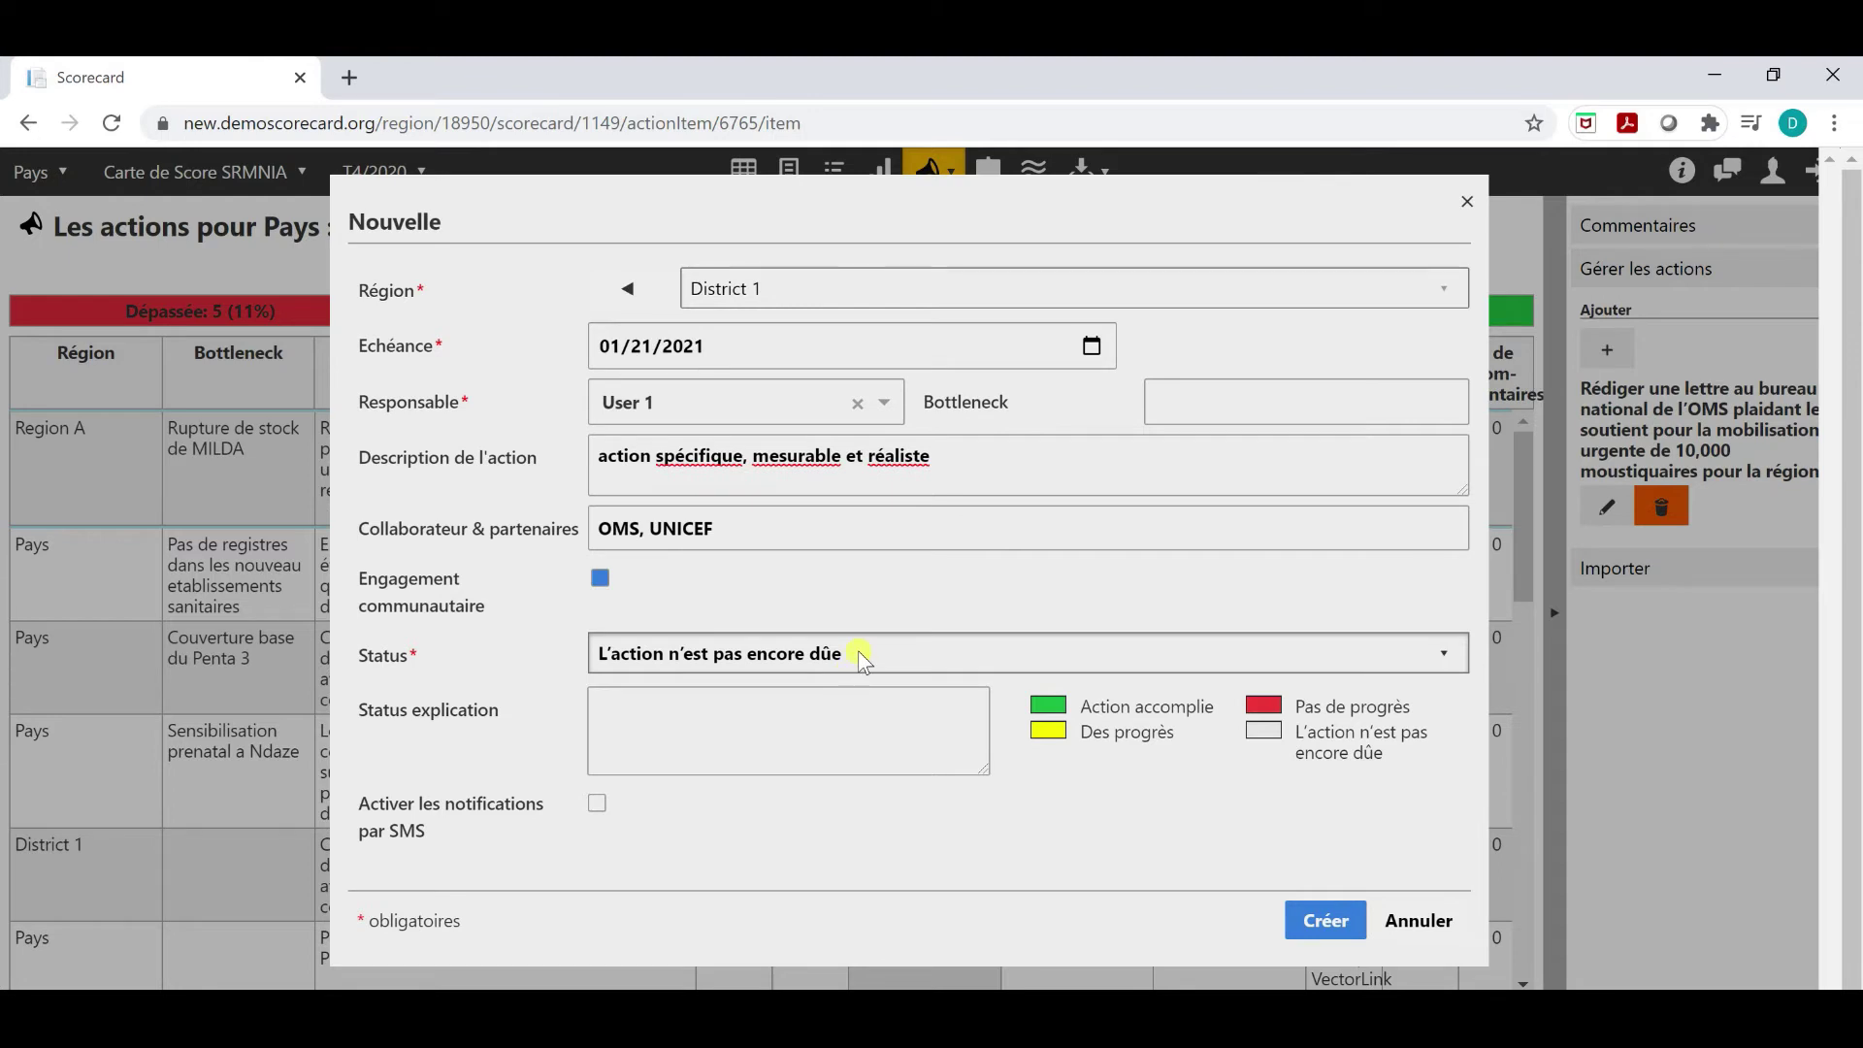
{"action": "left_click", "coordinate": [858, 650]}
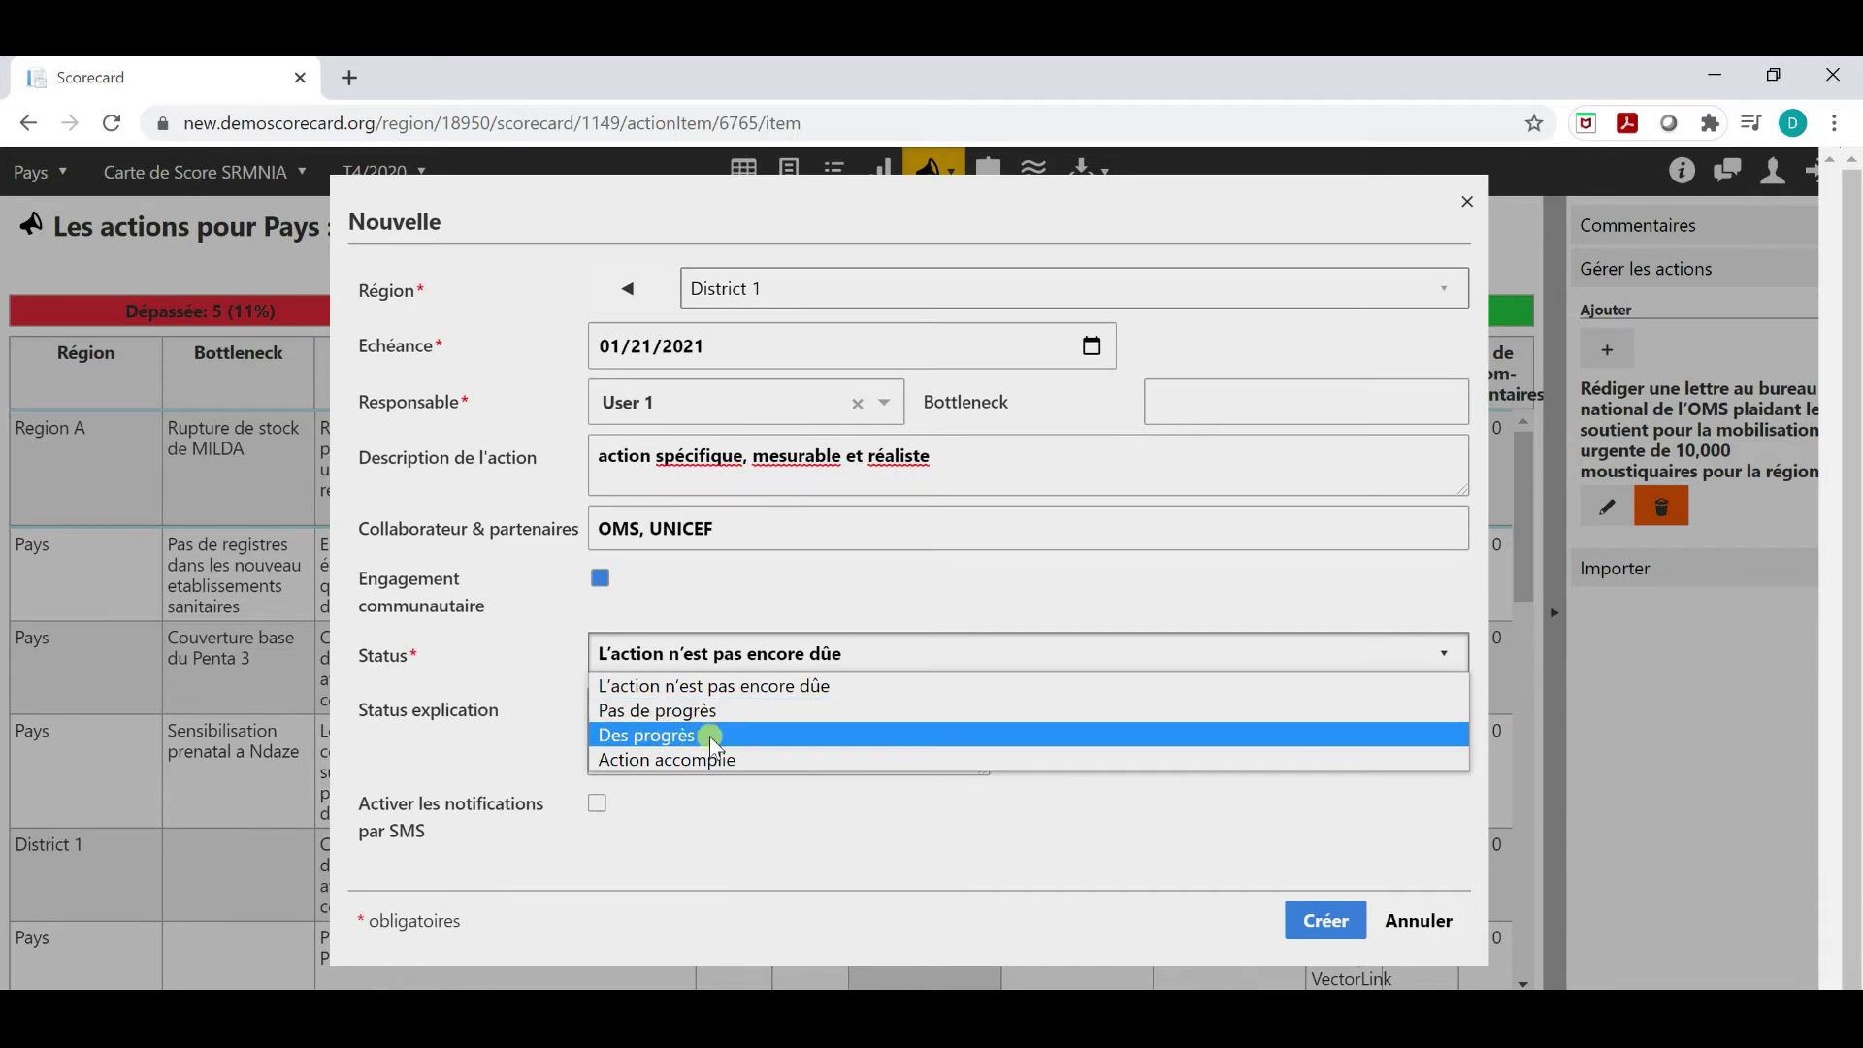
{"action": "left_click", "coordinate": [765, 758]}
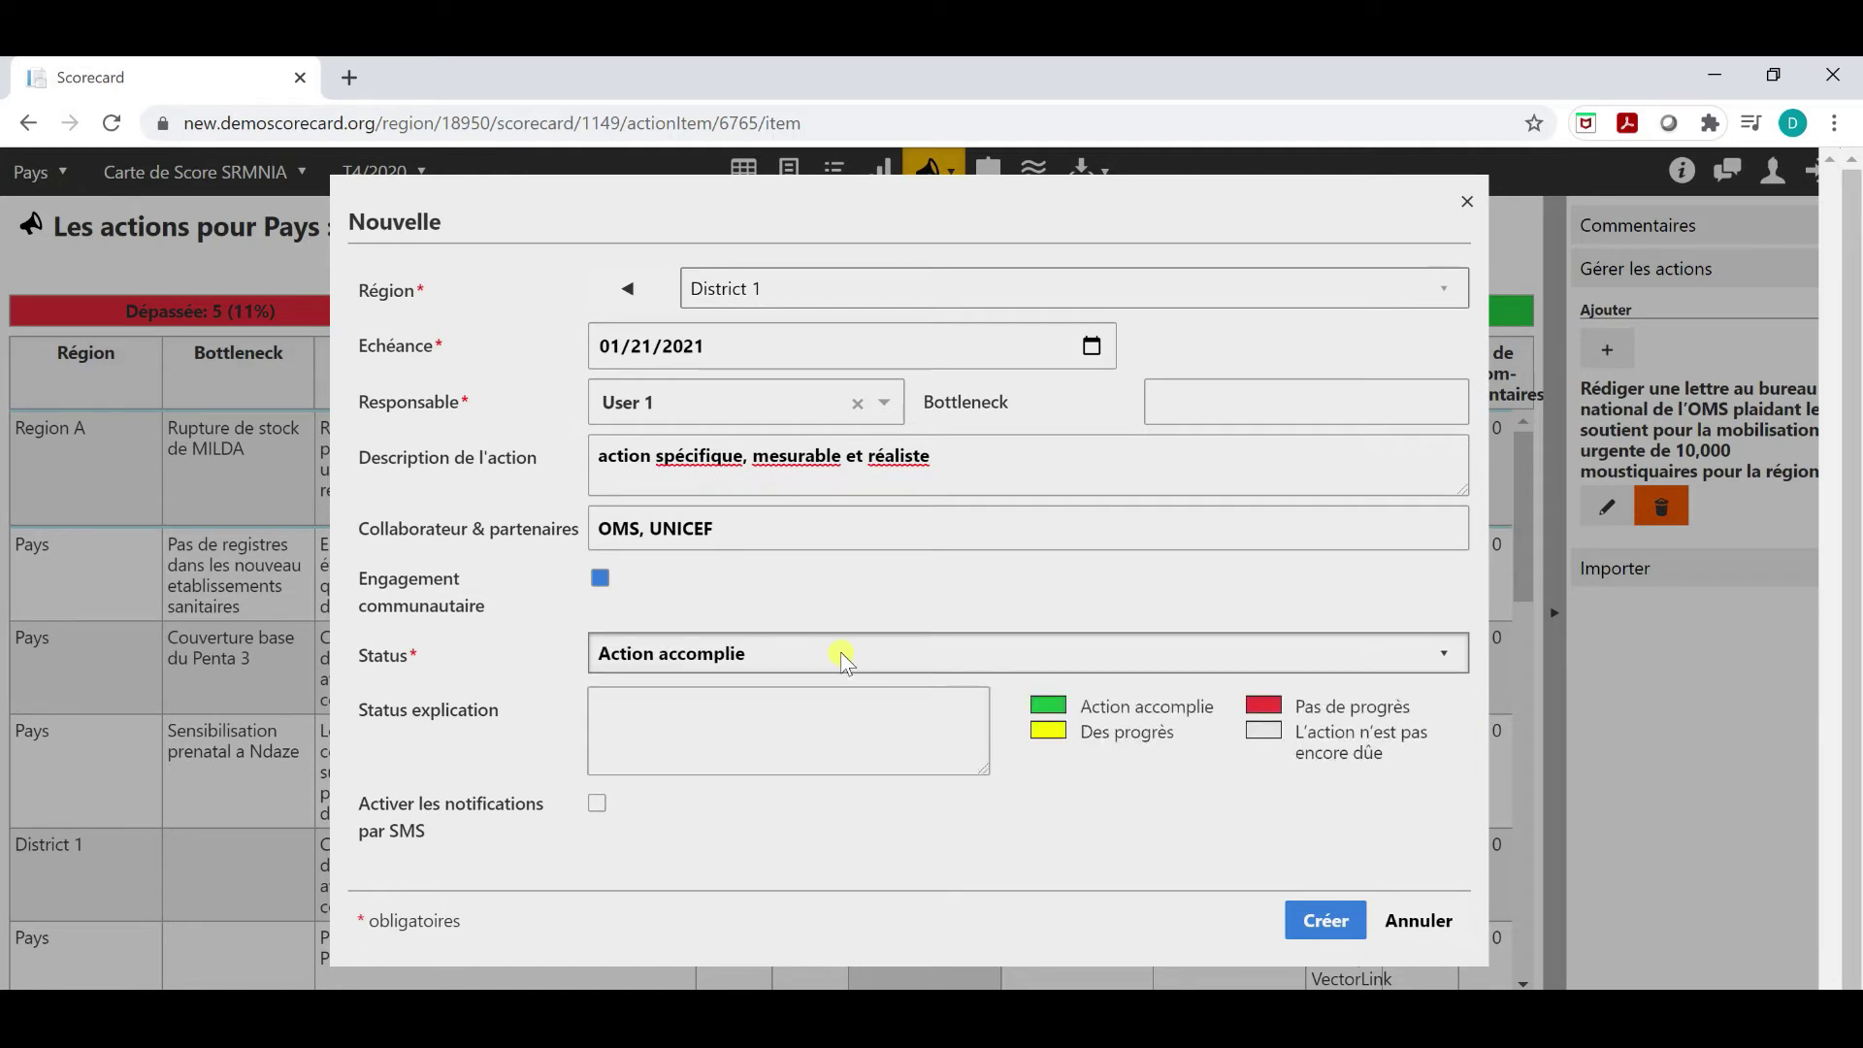
{"action": "left_click", "coordinate": [771, 698]}
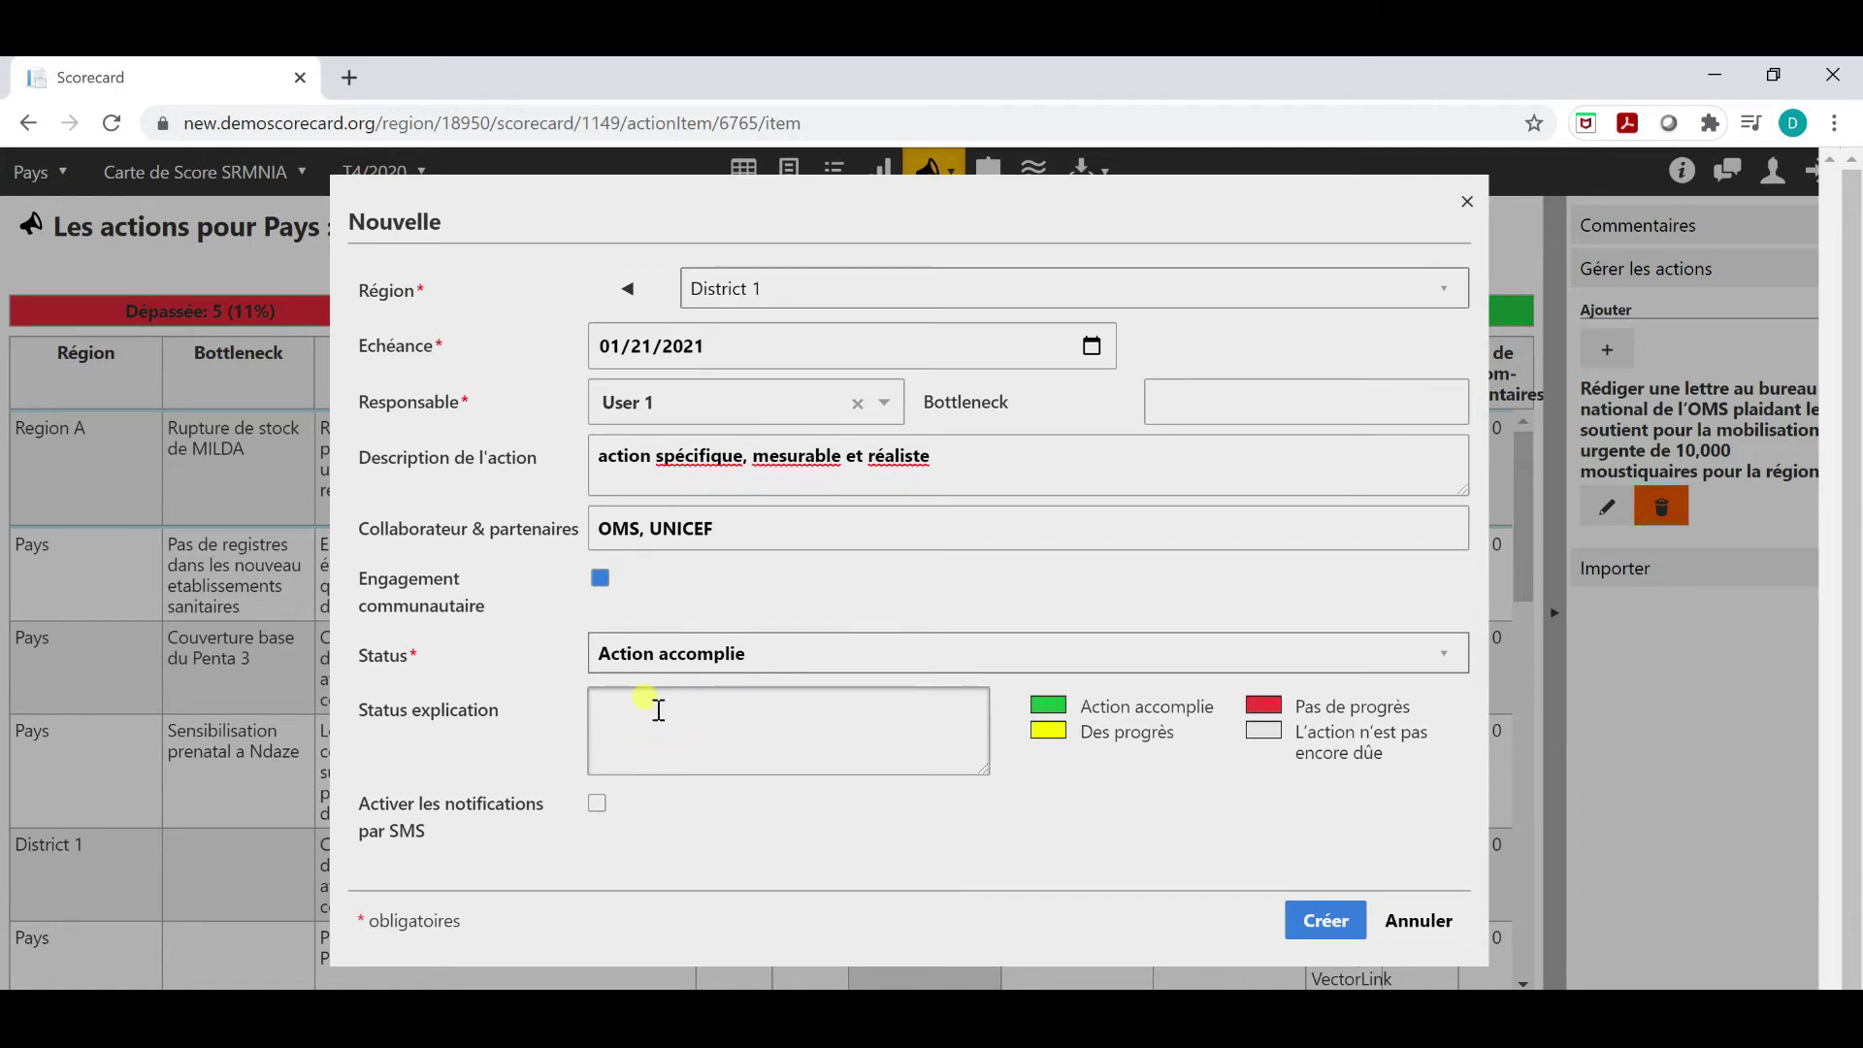
Step: Enable SMS notifications for the new action and create it
{"action": "left_click", "coordinate": [599, 805]}
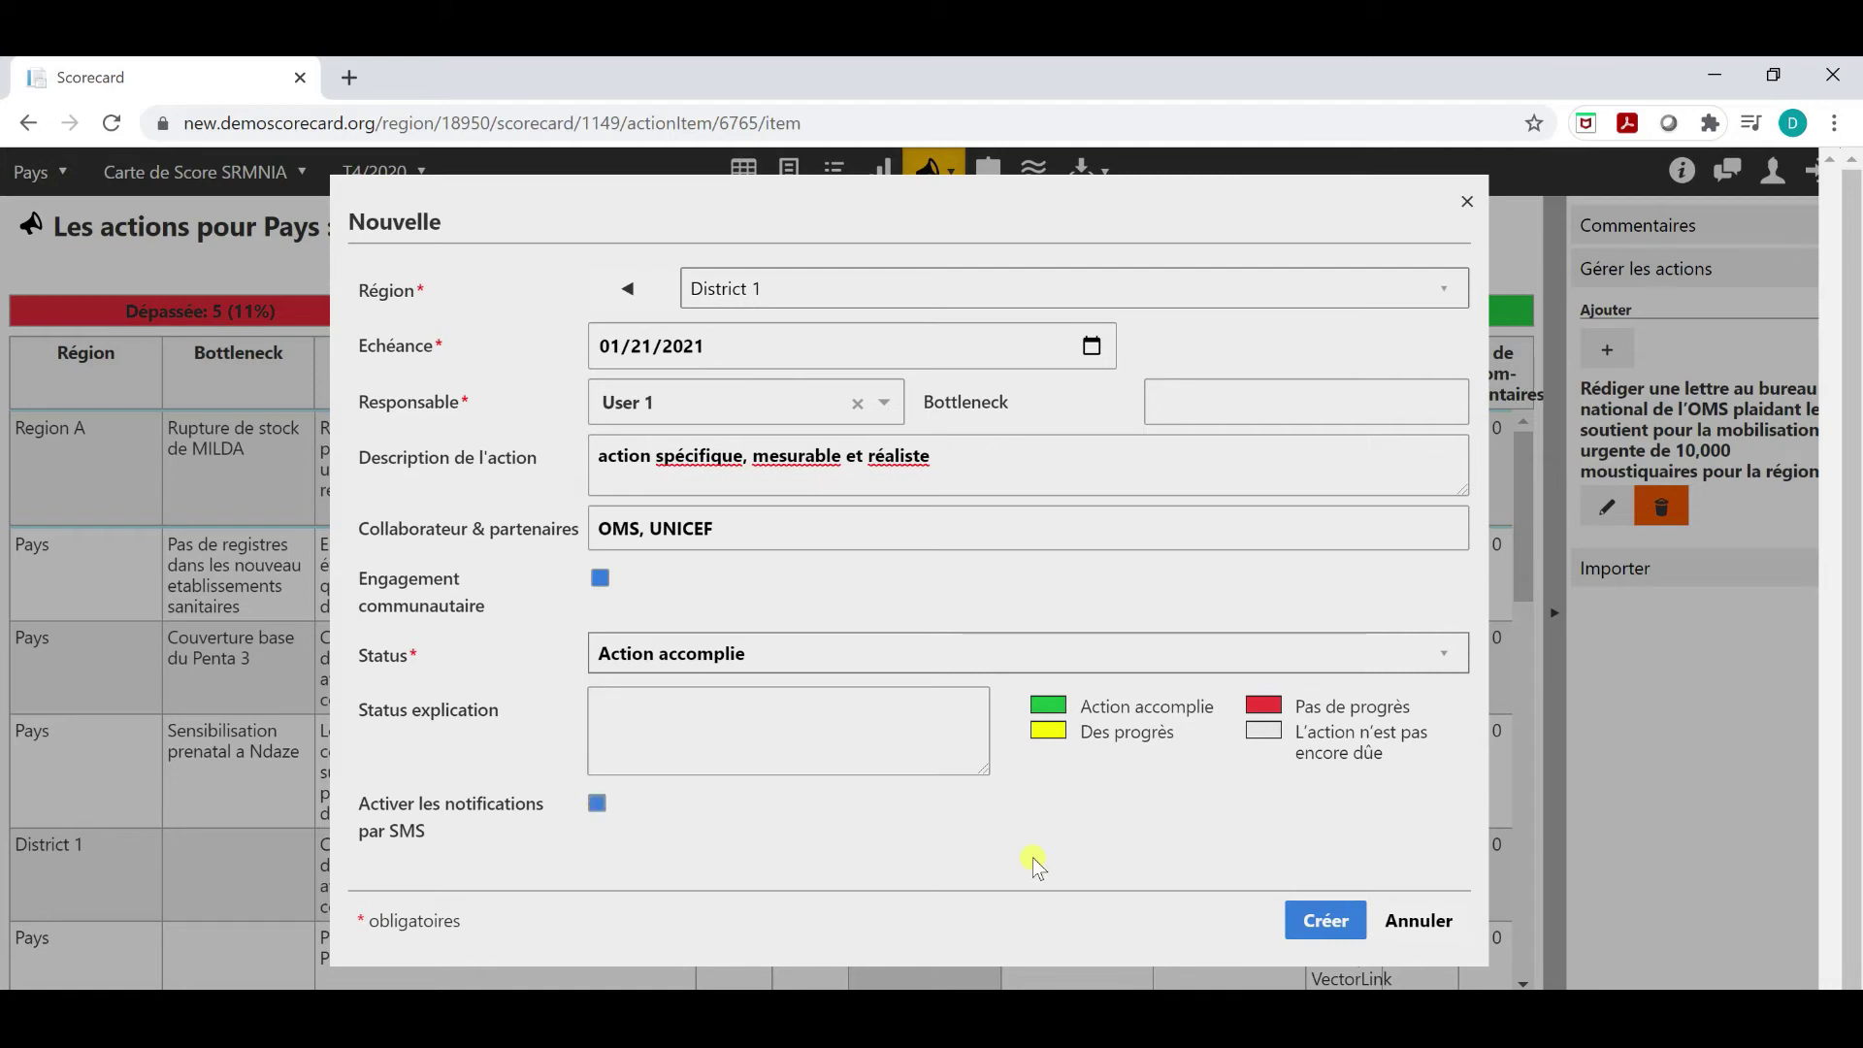
{"action": "left_click", "coordinate": [1322, 932]}
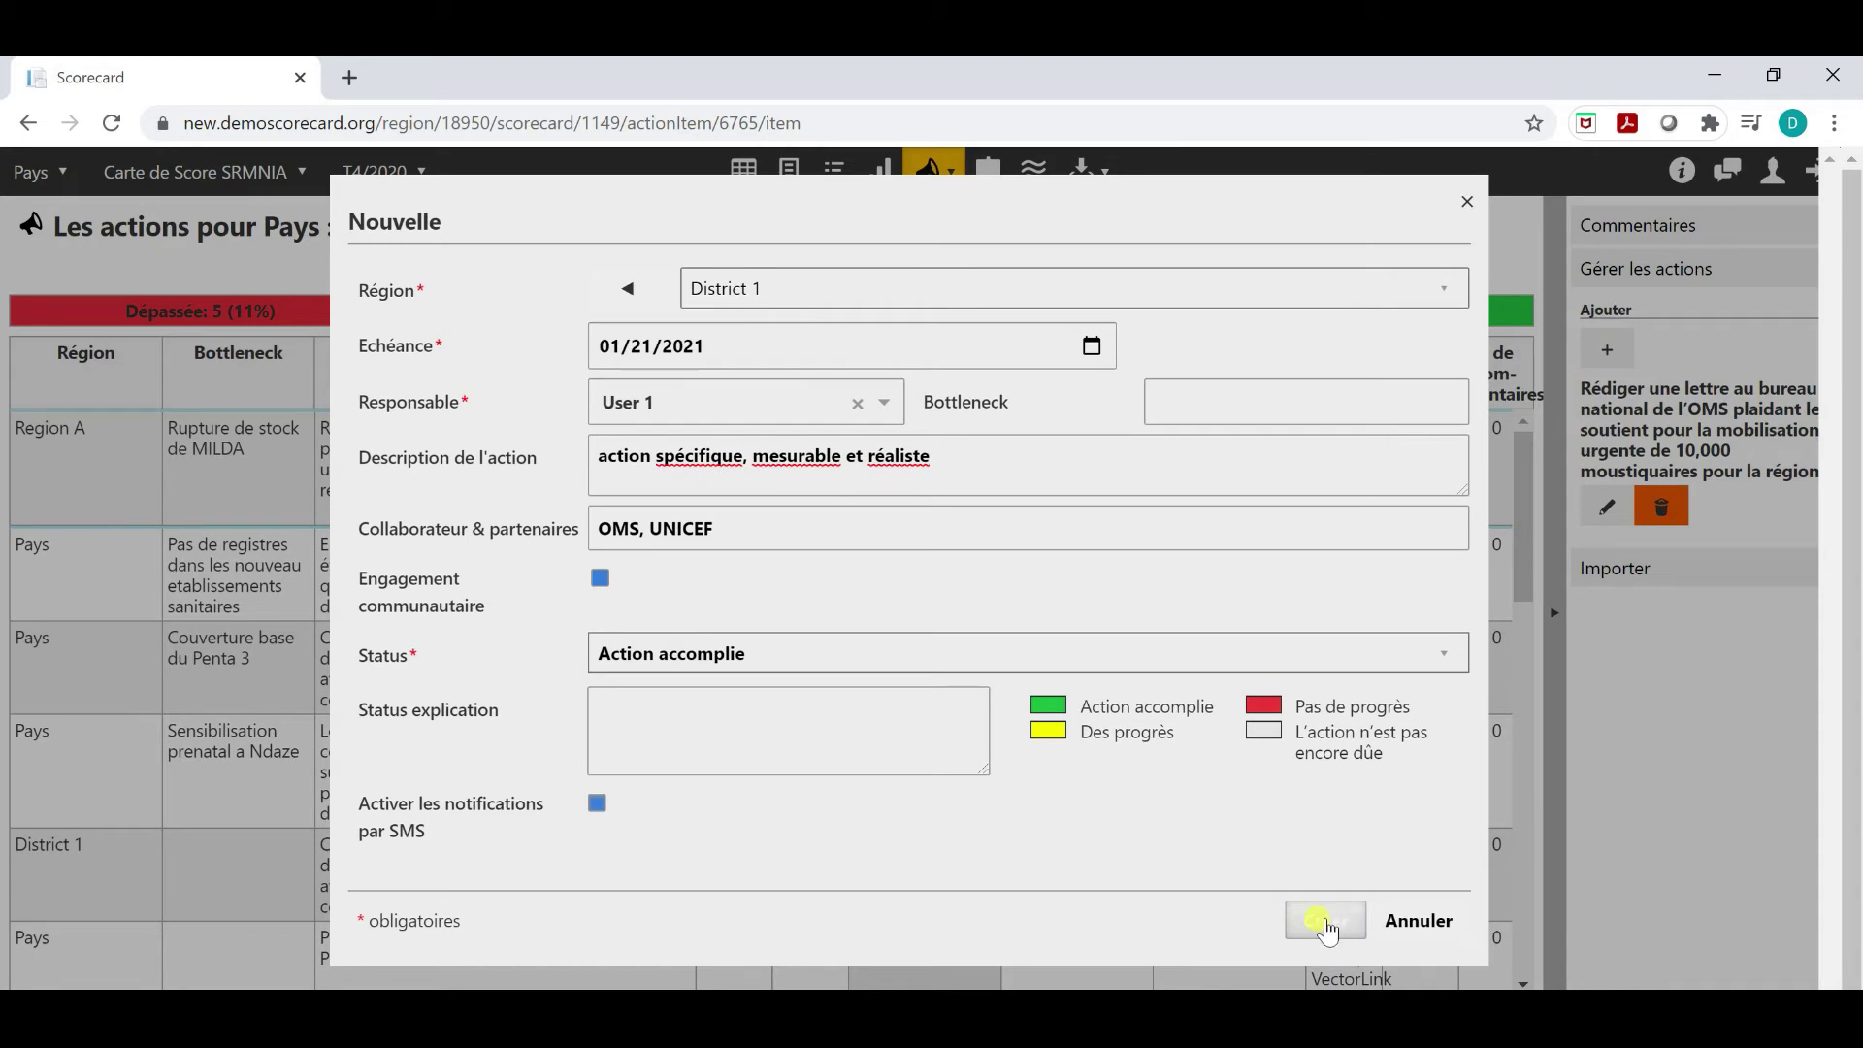
{"action": "left_click", "coordinate": [1325, 921]}
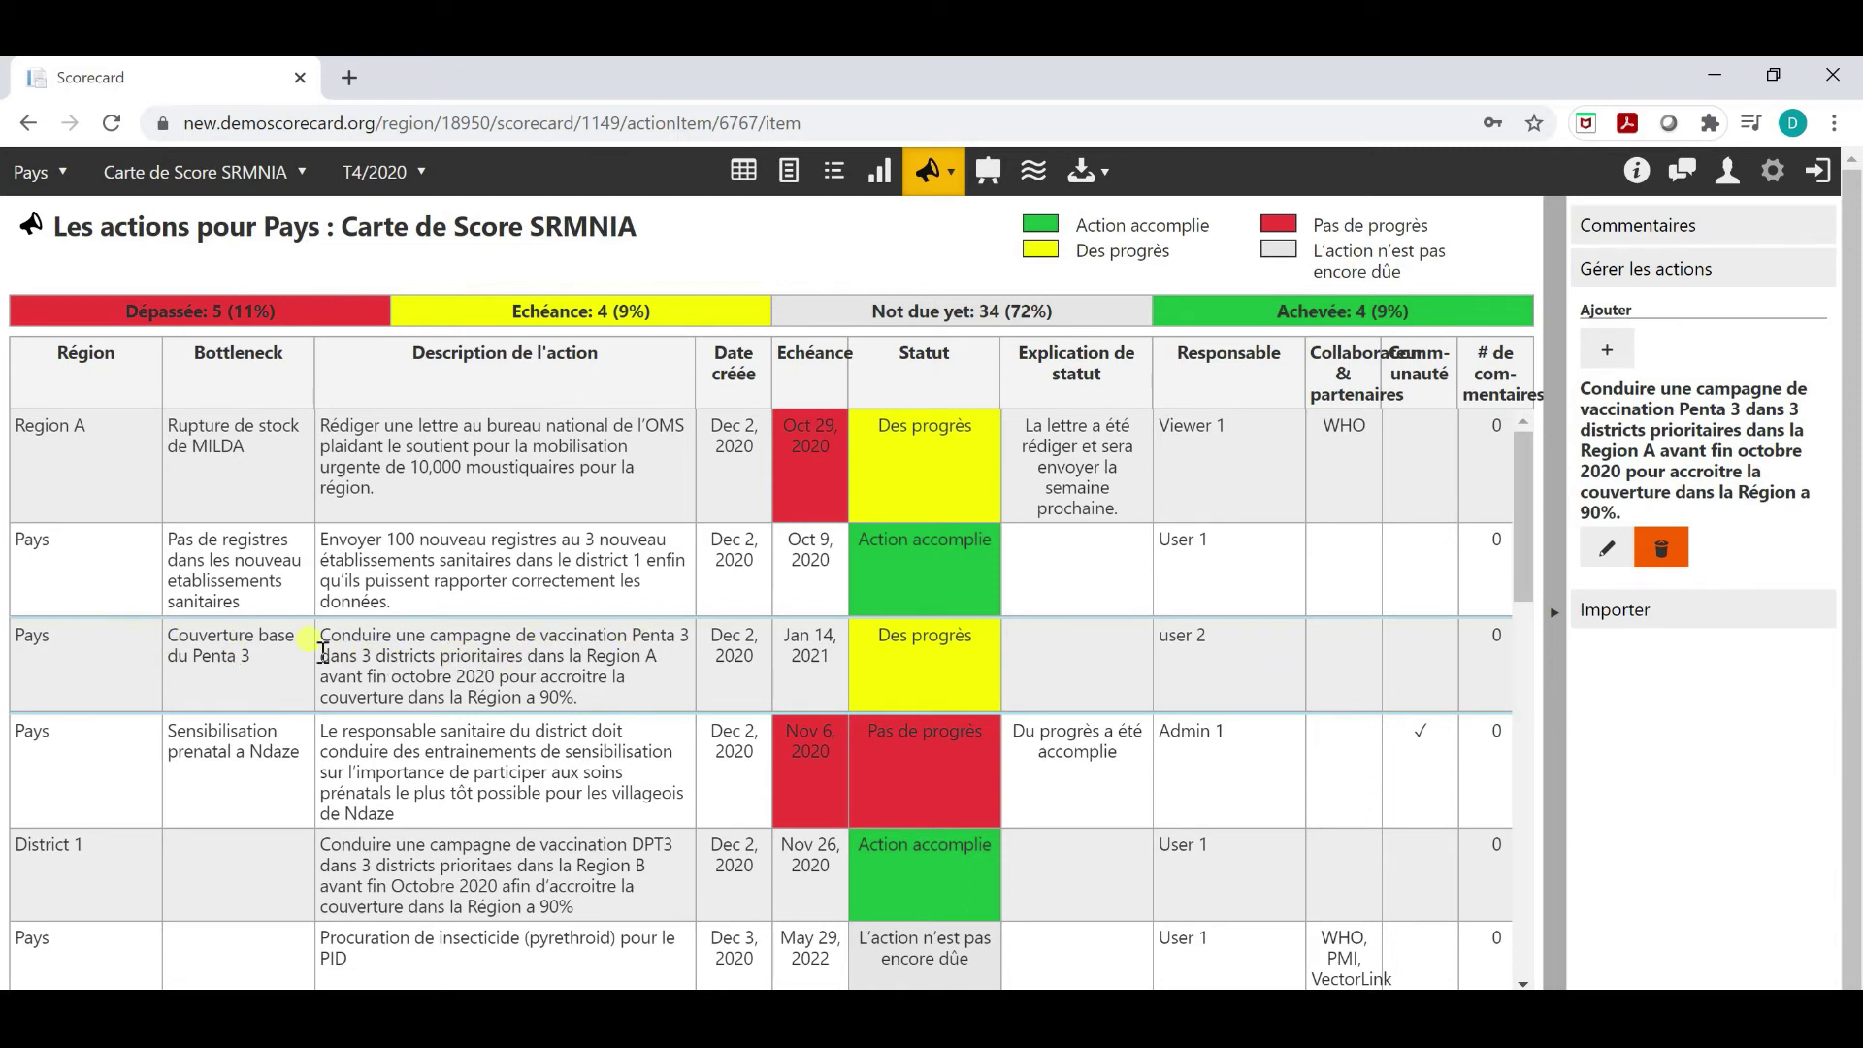
Step: Edit the Penta 3 vaccination campaign action and set its status to "Action accomplie"
{"action": "left_click", "coordinate": [1605, 548]}
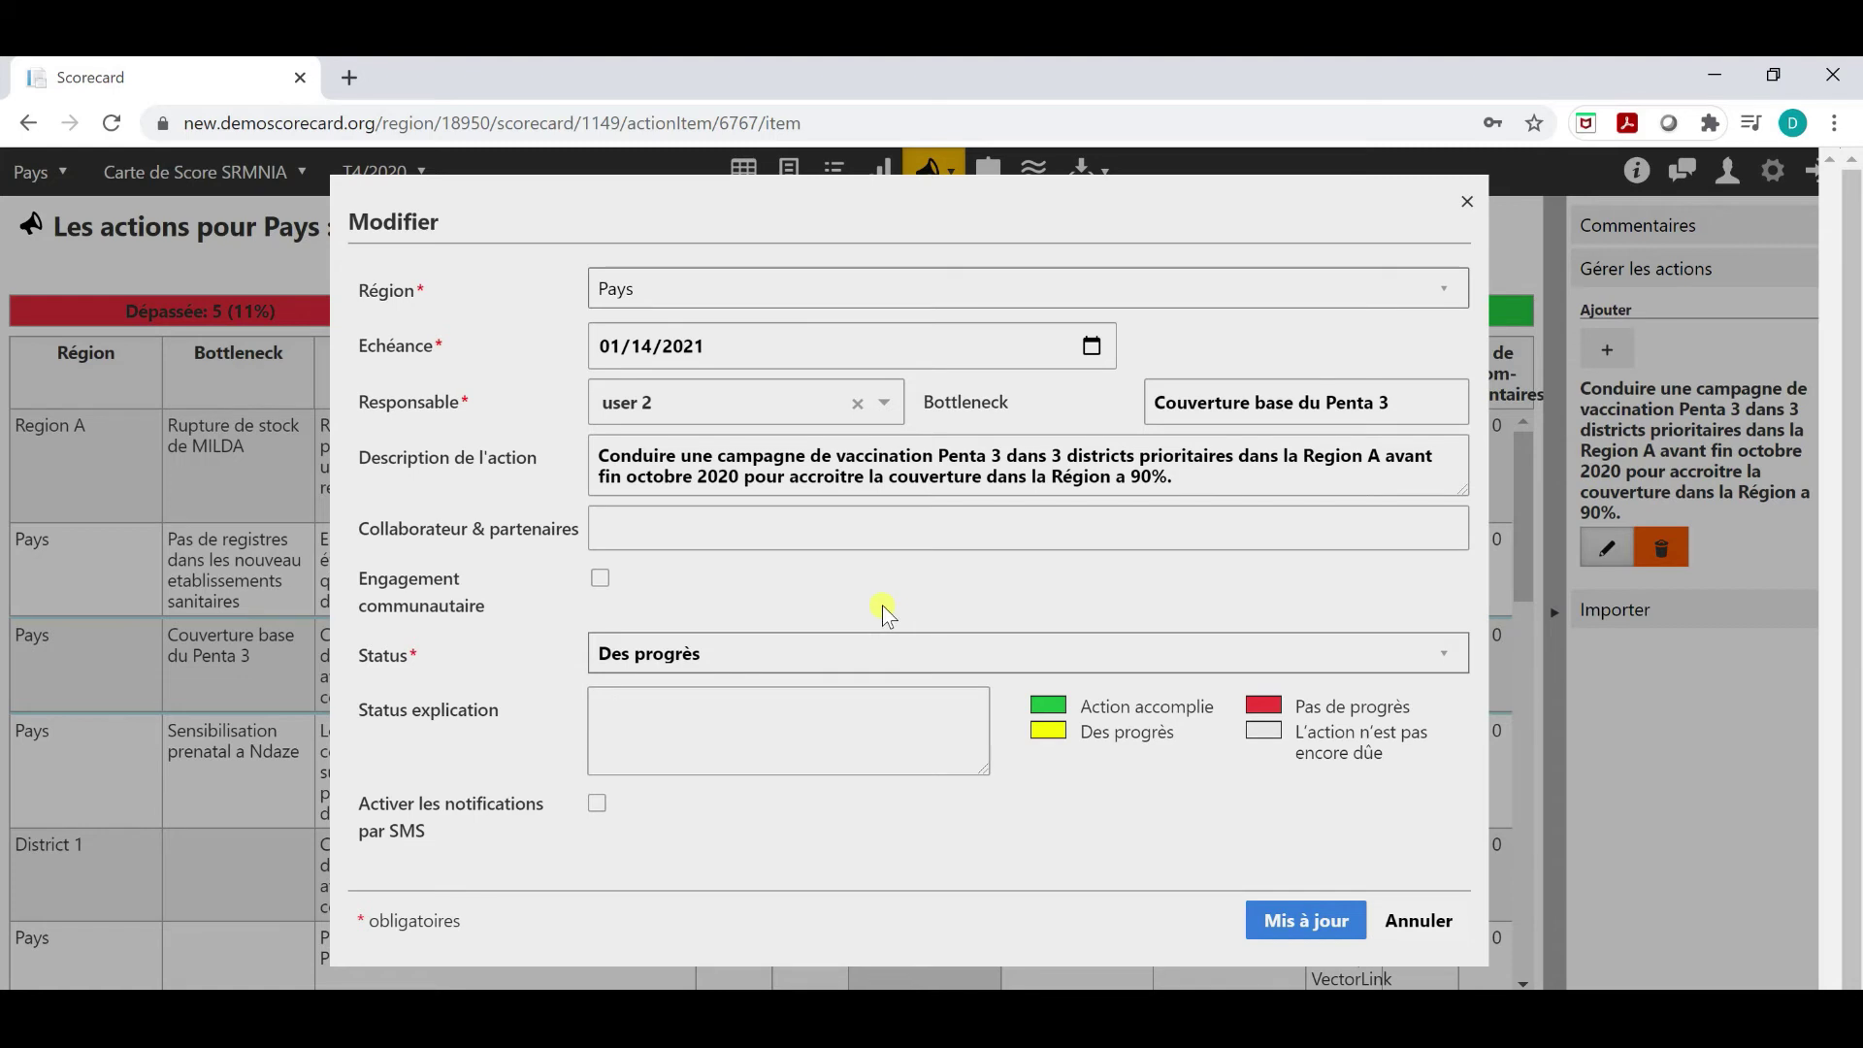
{"action": "left_click", "coordinate": [821, 656]}
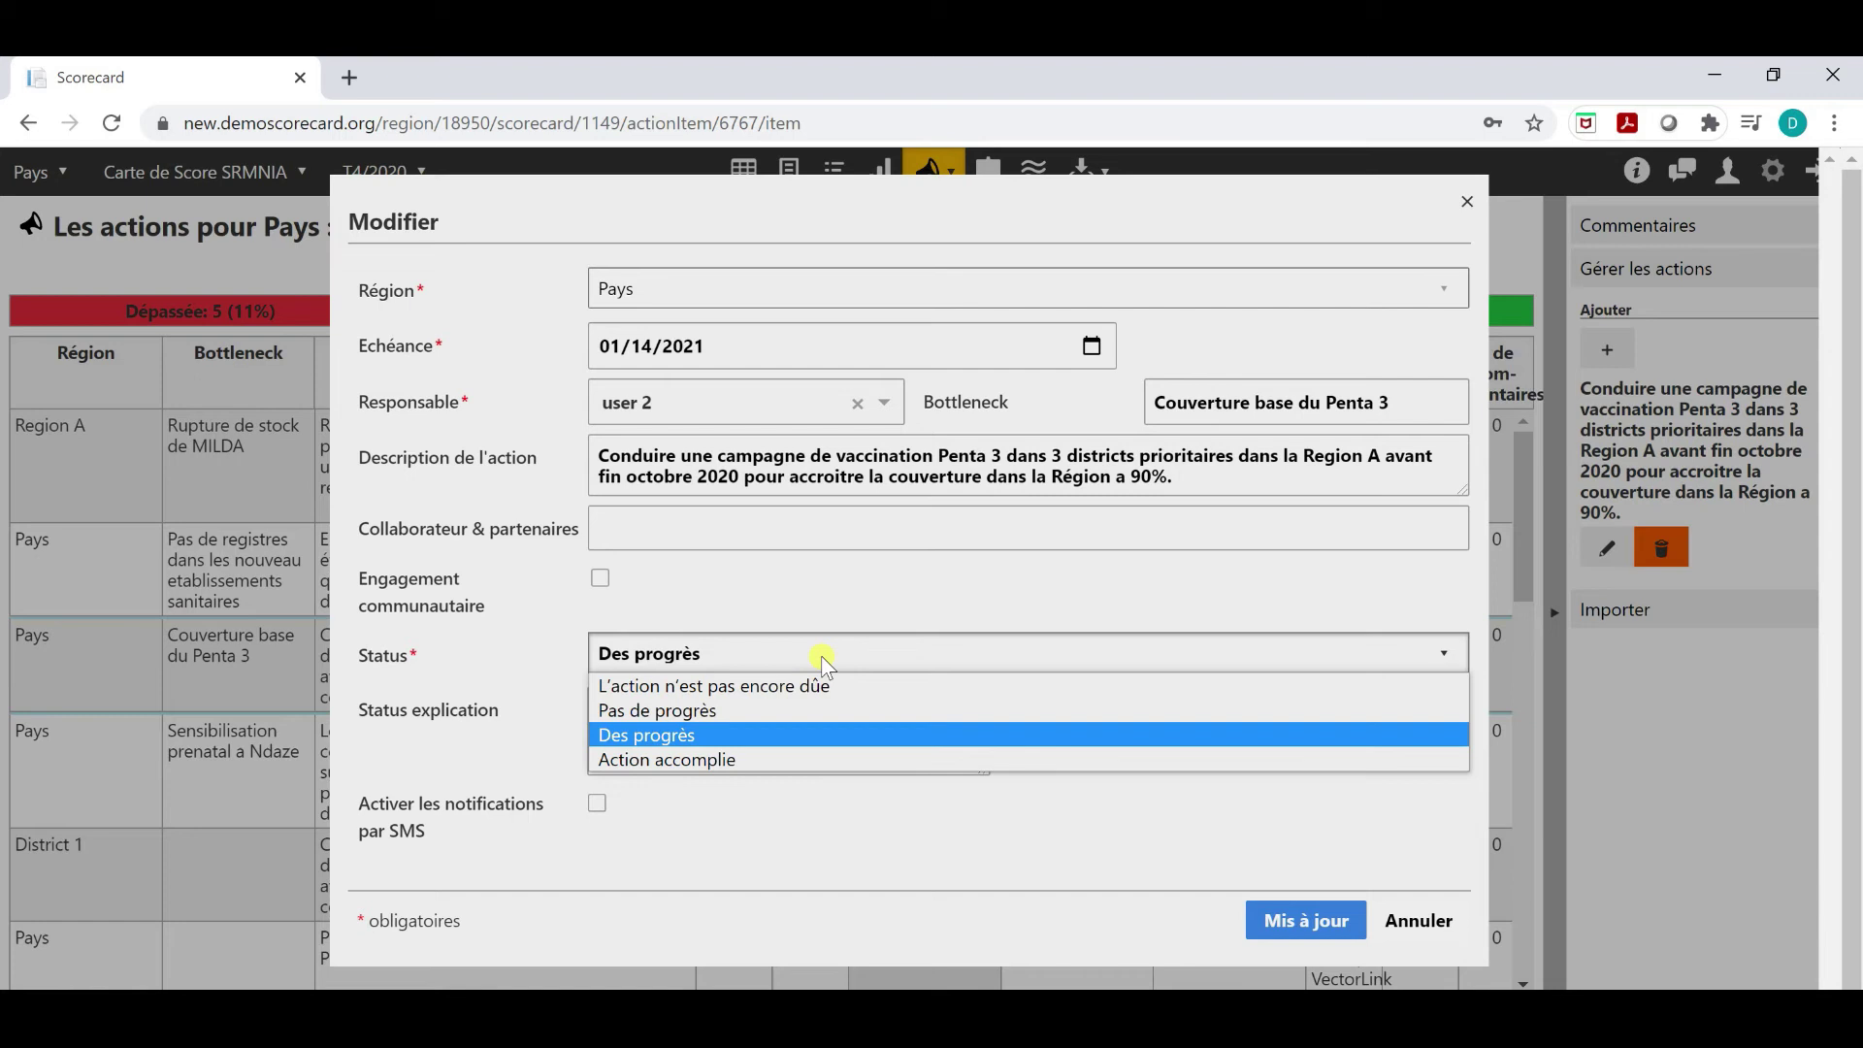
{"action": "left_click", "coordinate": [748, 761]}
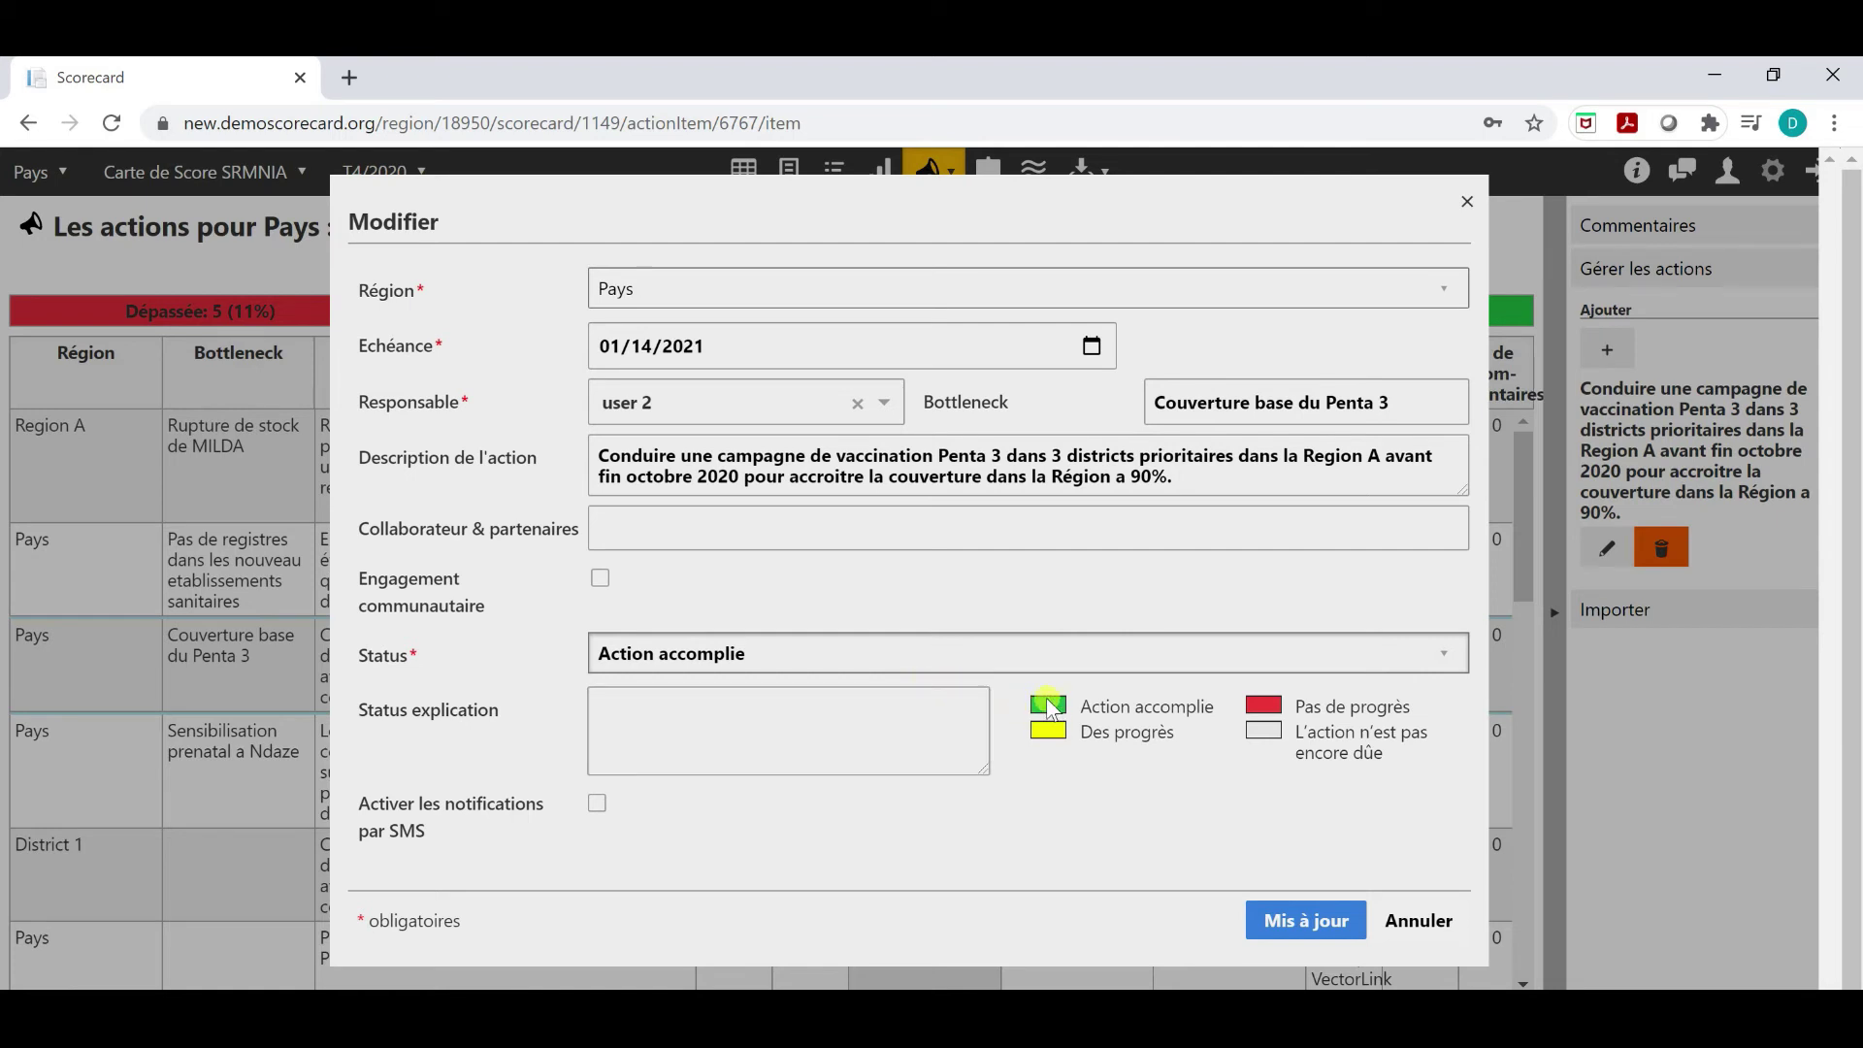
Step: Enter the status explanation "La campagne de vaccination a été compléter dans tous les 3 districts." and save the updated action
{"action": "left_click", "coordinate": [829, 711]}
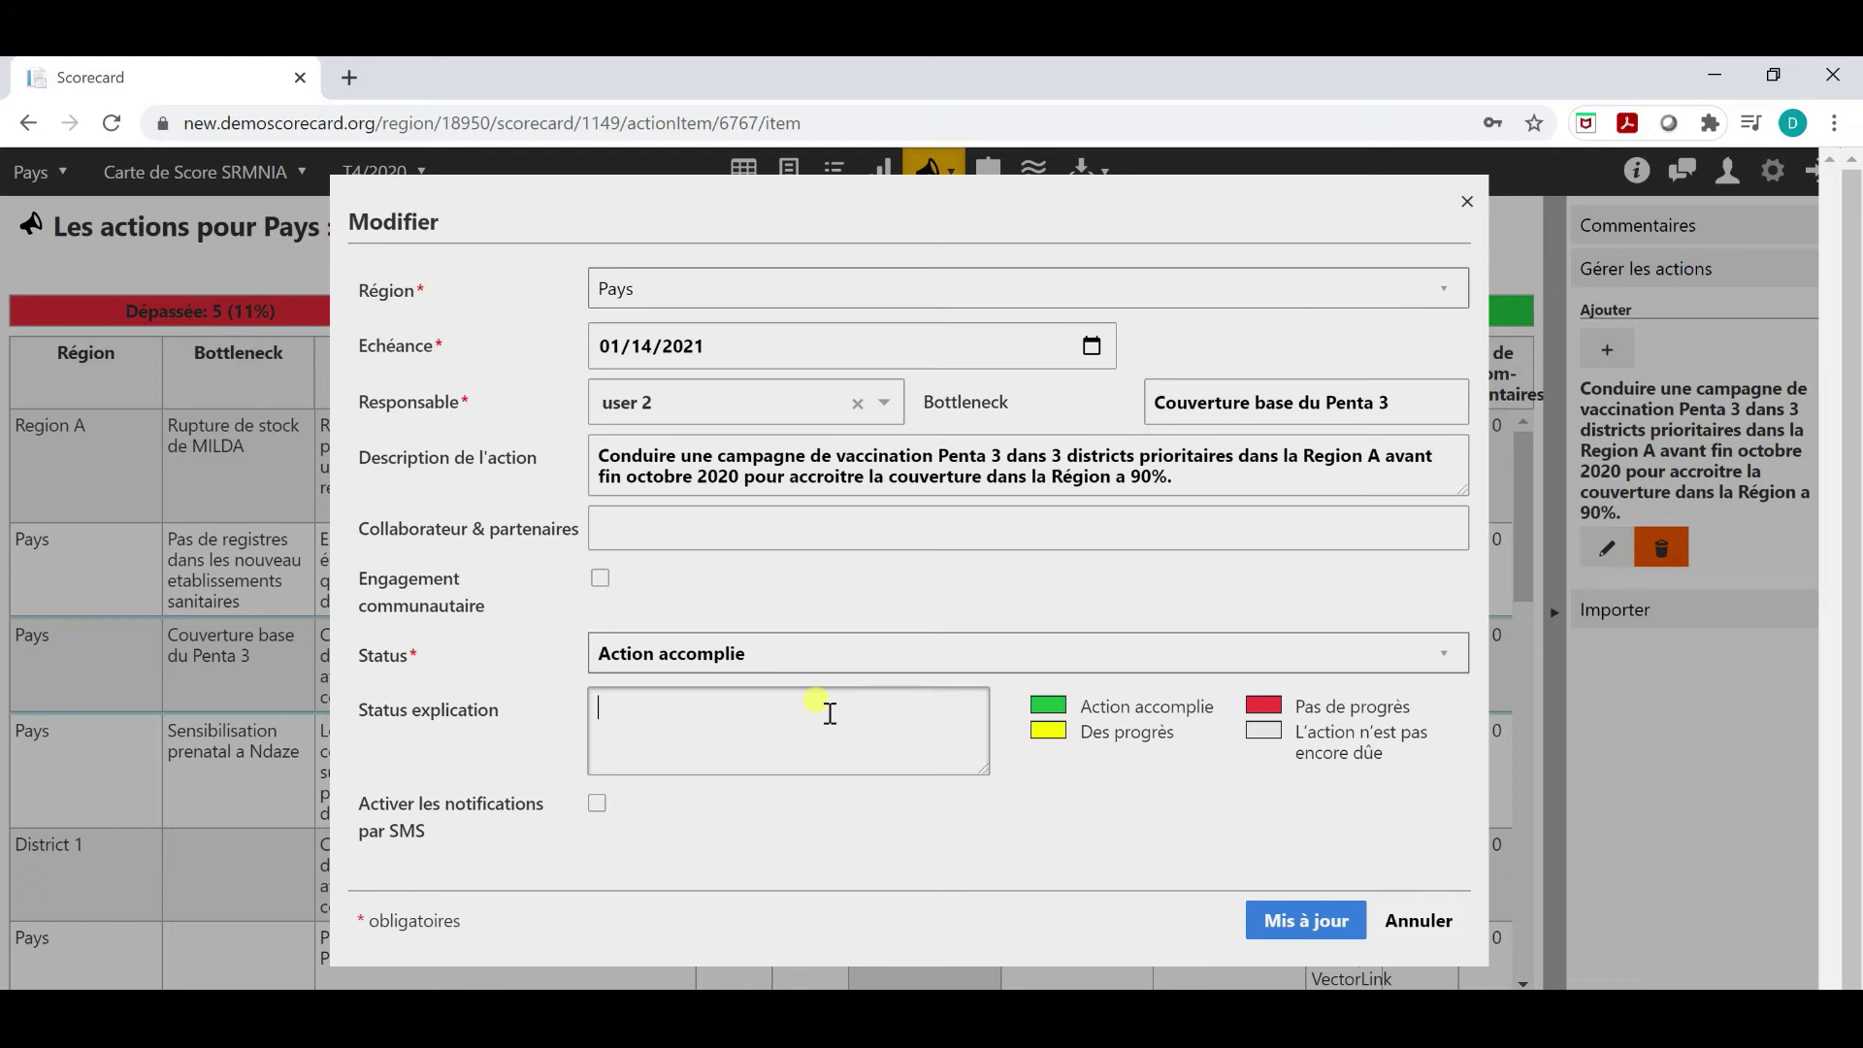
{"action": "type", "text": "La campagne de vaccination  a été compléter dans tous les 3 districts."}
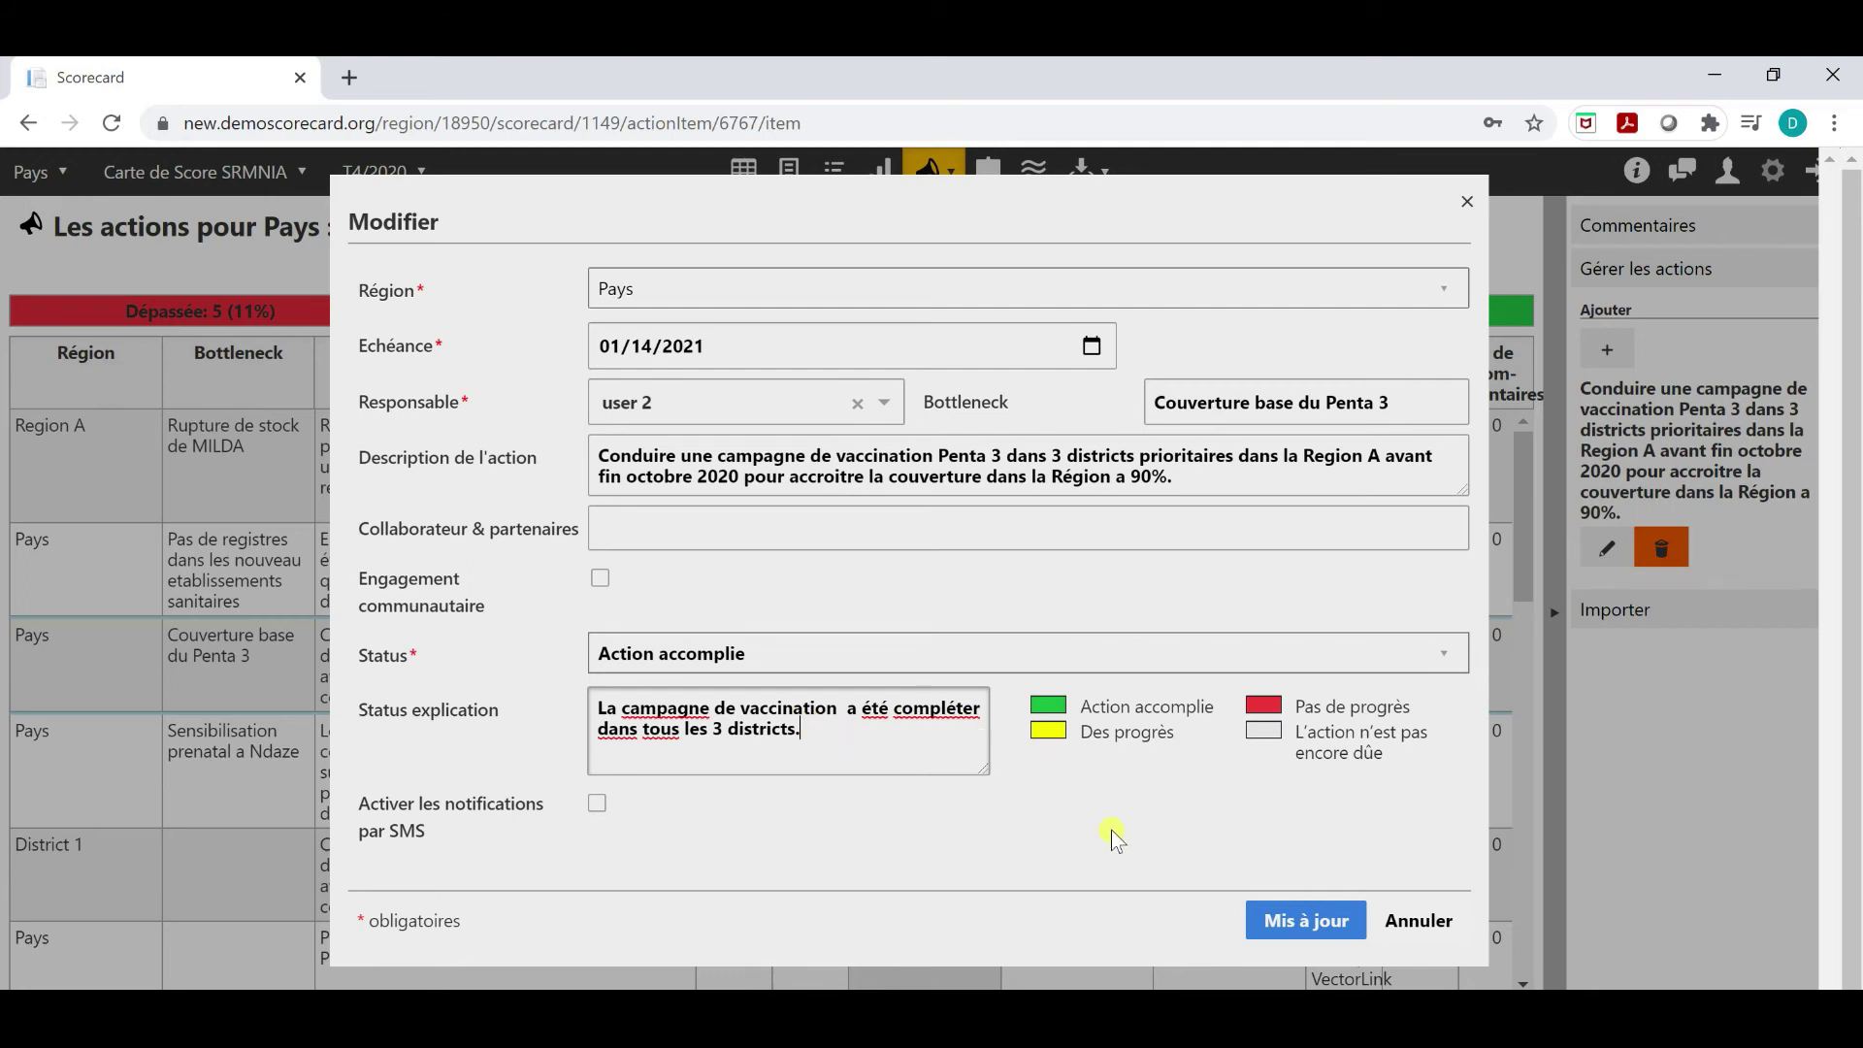
{"action": "left_click", "coordinate": [1293, 917]}
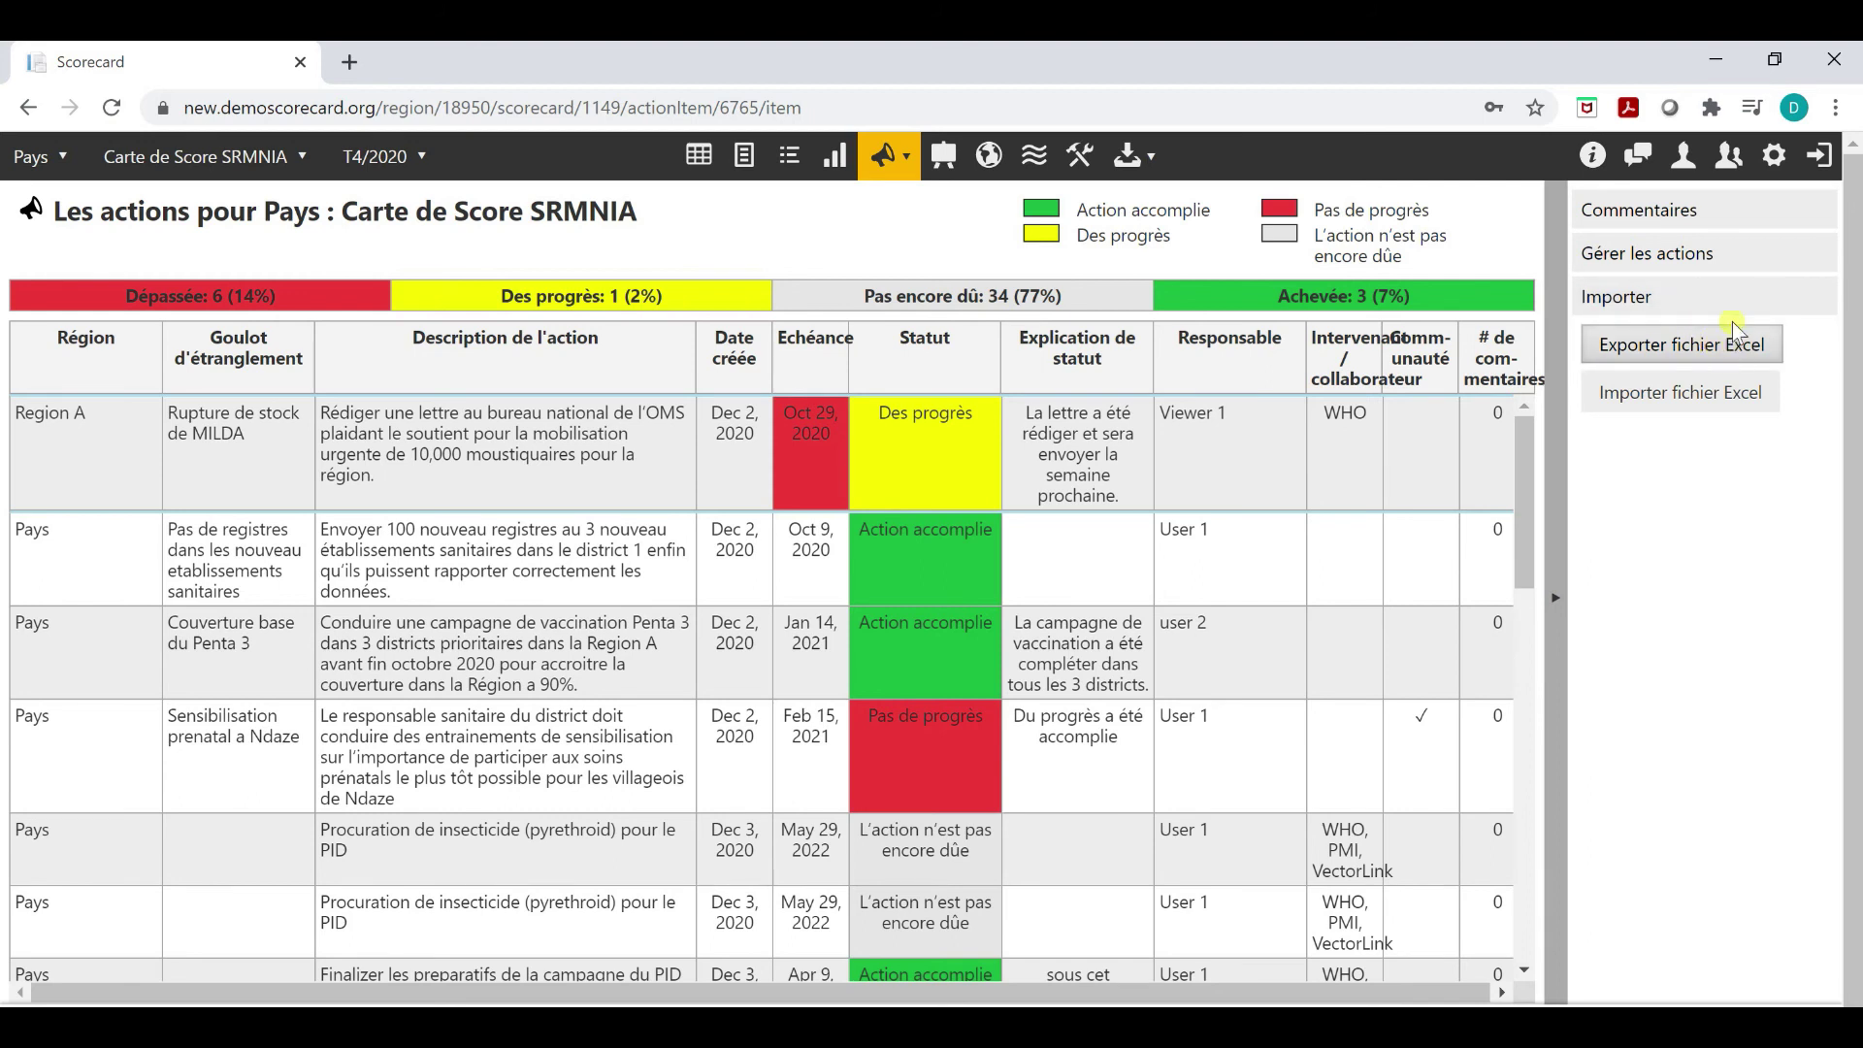
Step: Export the actions to an Excel file and, in Excel, select the action description in cell C5
{"action": "left_click", "coordinate": [1733, 348]}
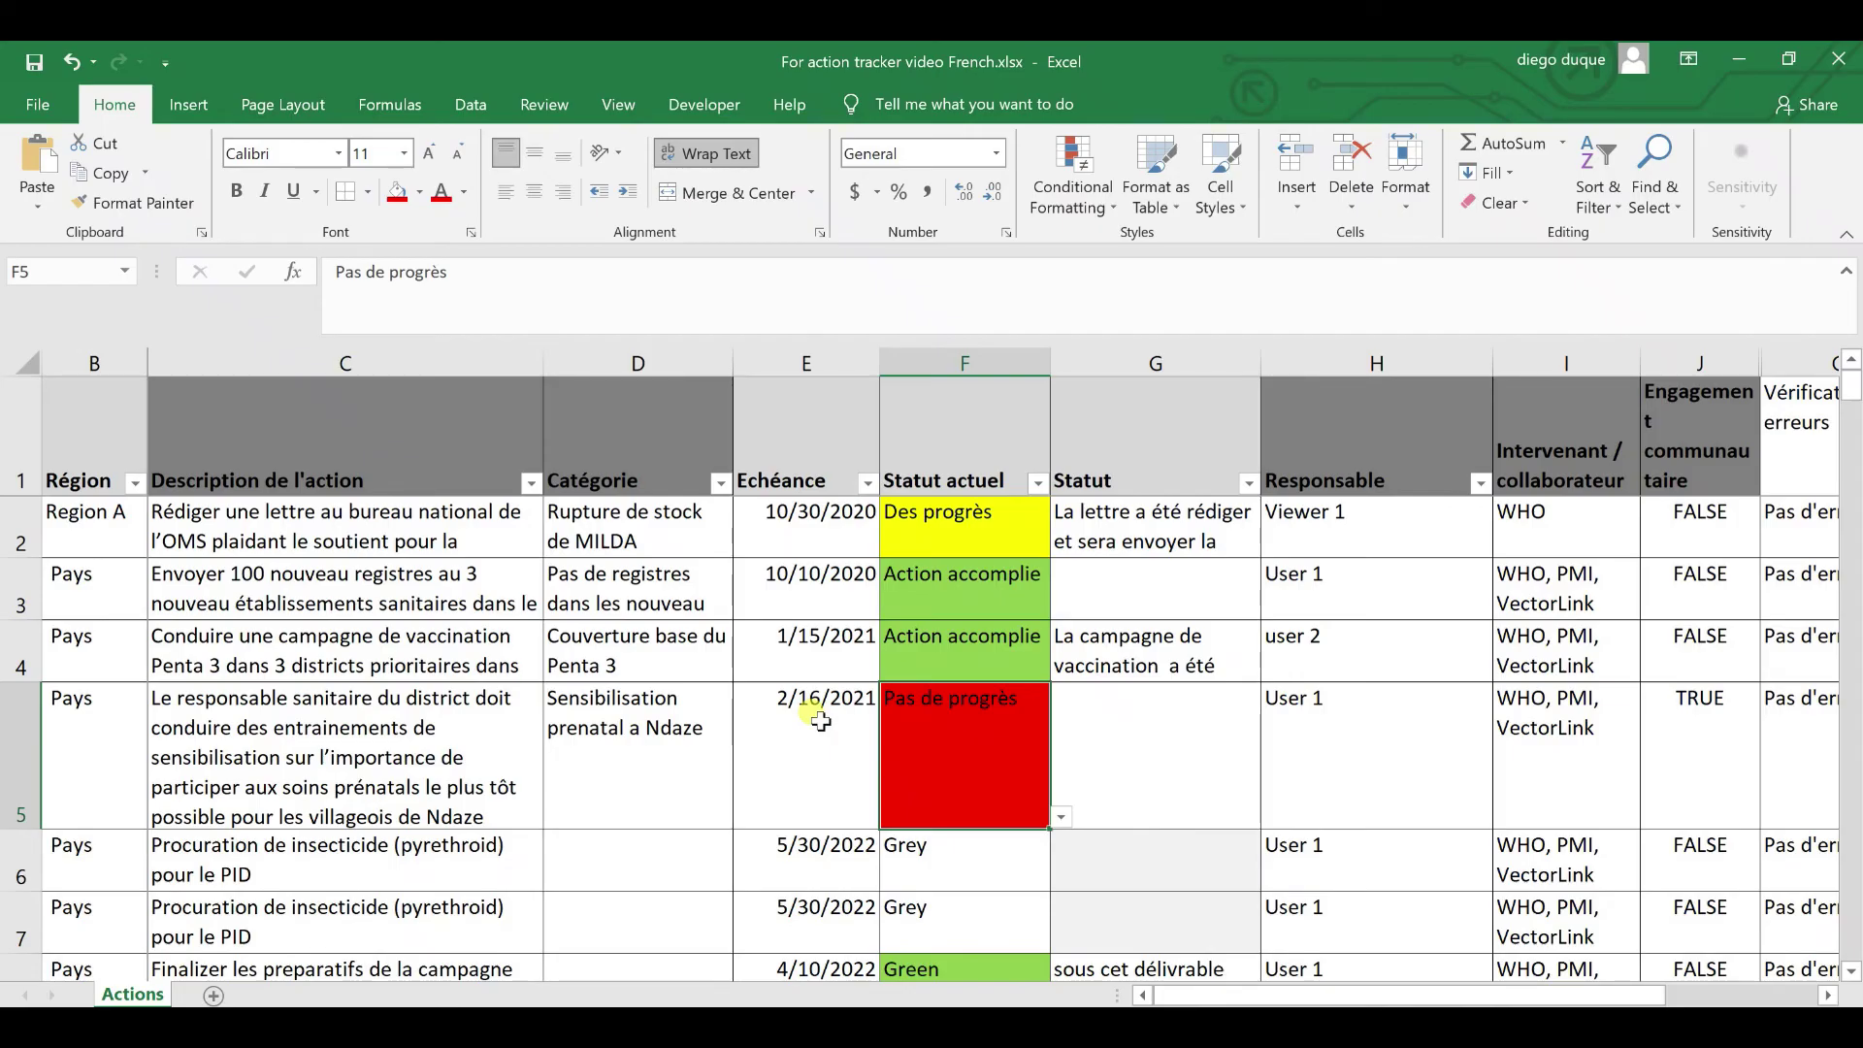
{"action": "left_click", "coordinate": [489, 735]}
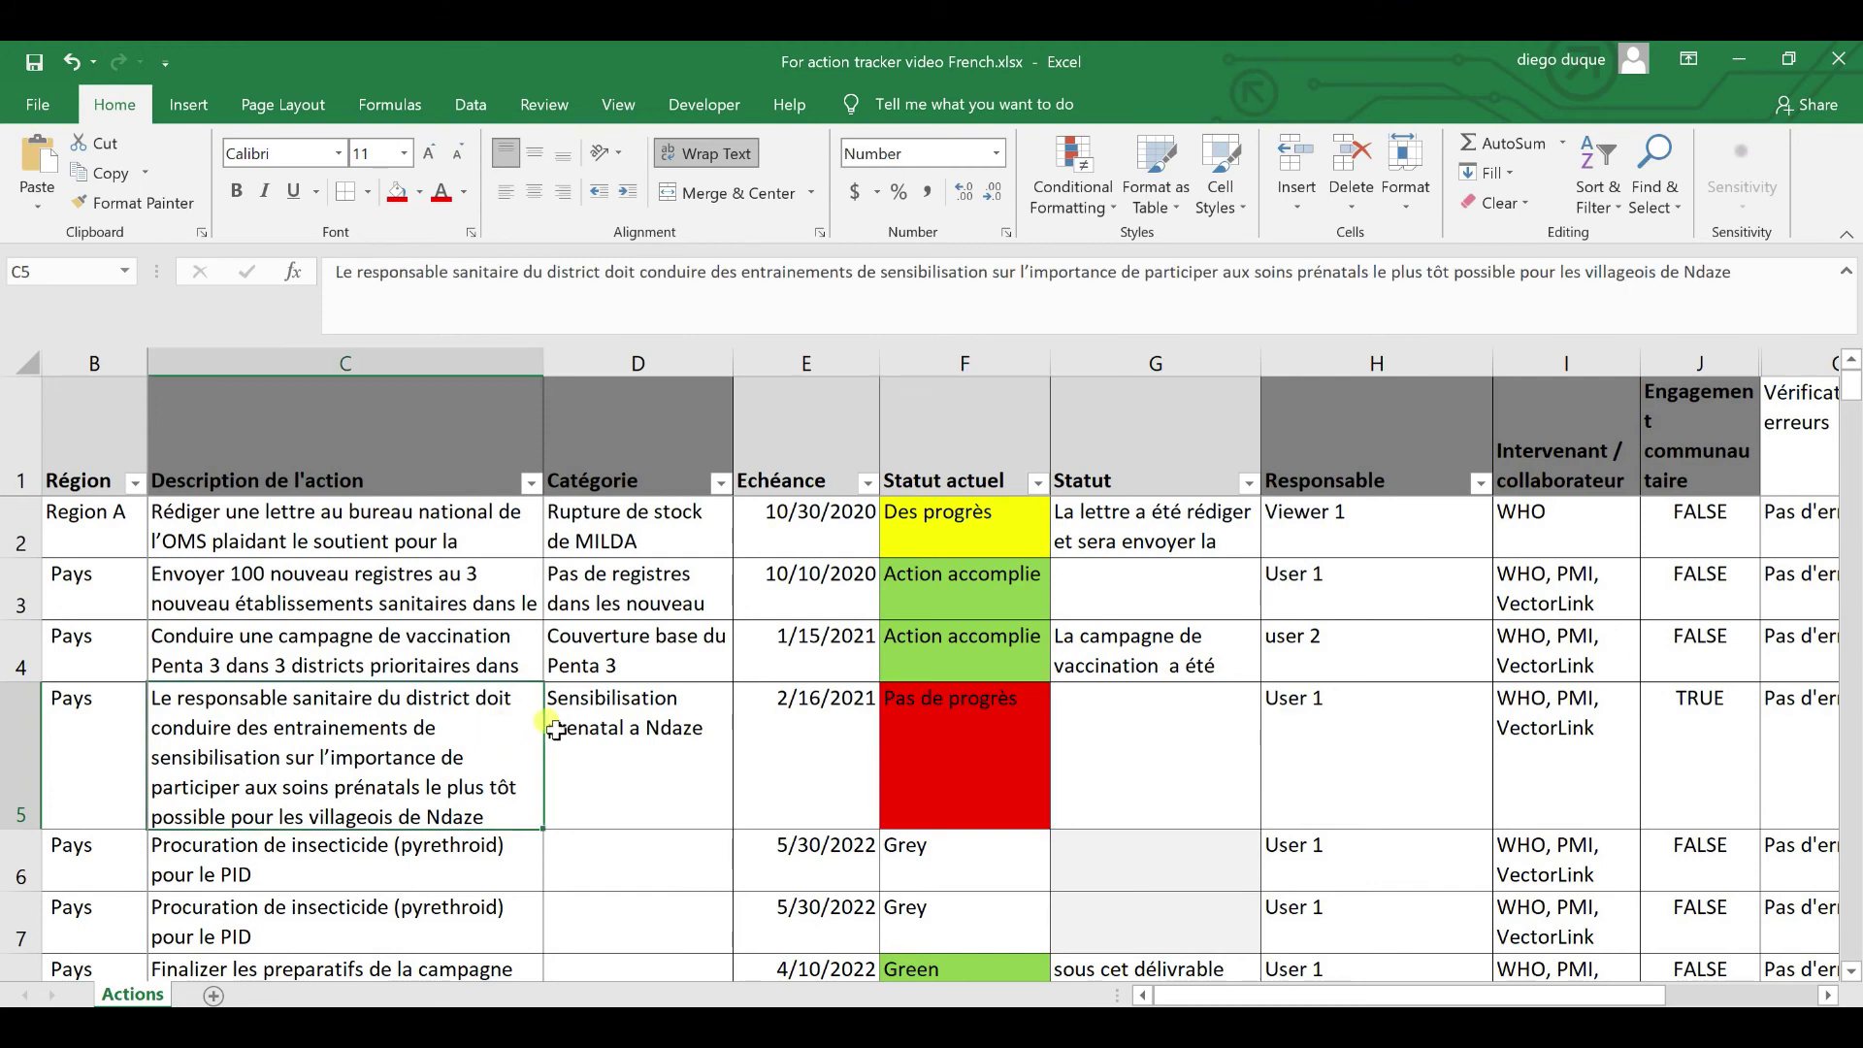
Step: Set the current status of the Ndaze prenatal awareness action in cell F5 to "Des progrès"
{"action": "left_click", "coordinate": [667, 774]}
{"action": "left_click", "coordinate": [838, 762]}
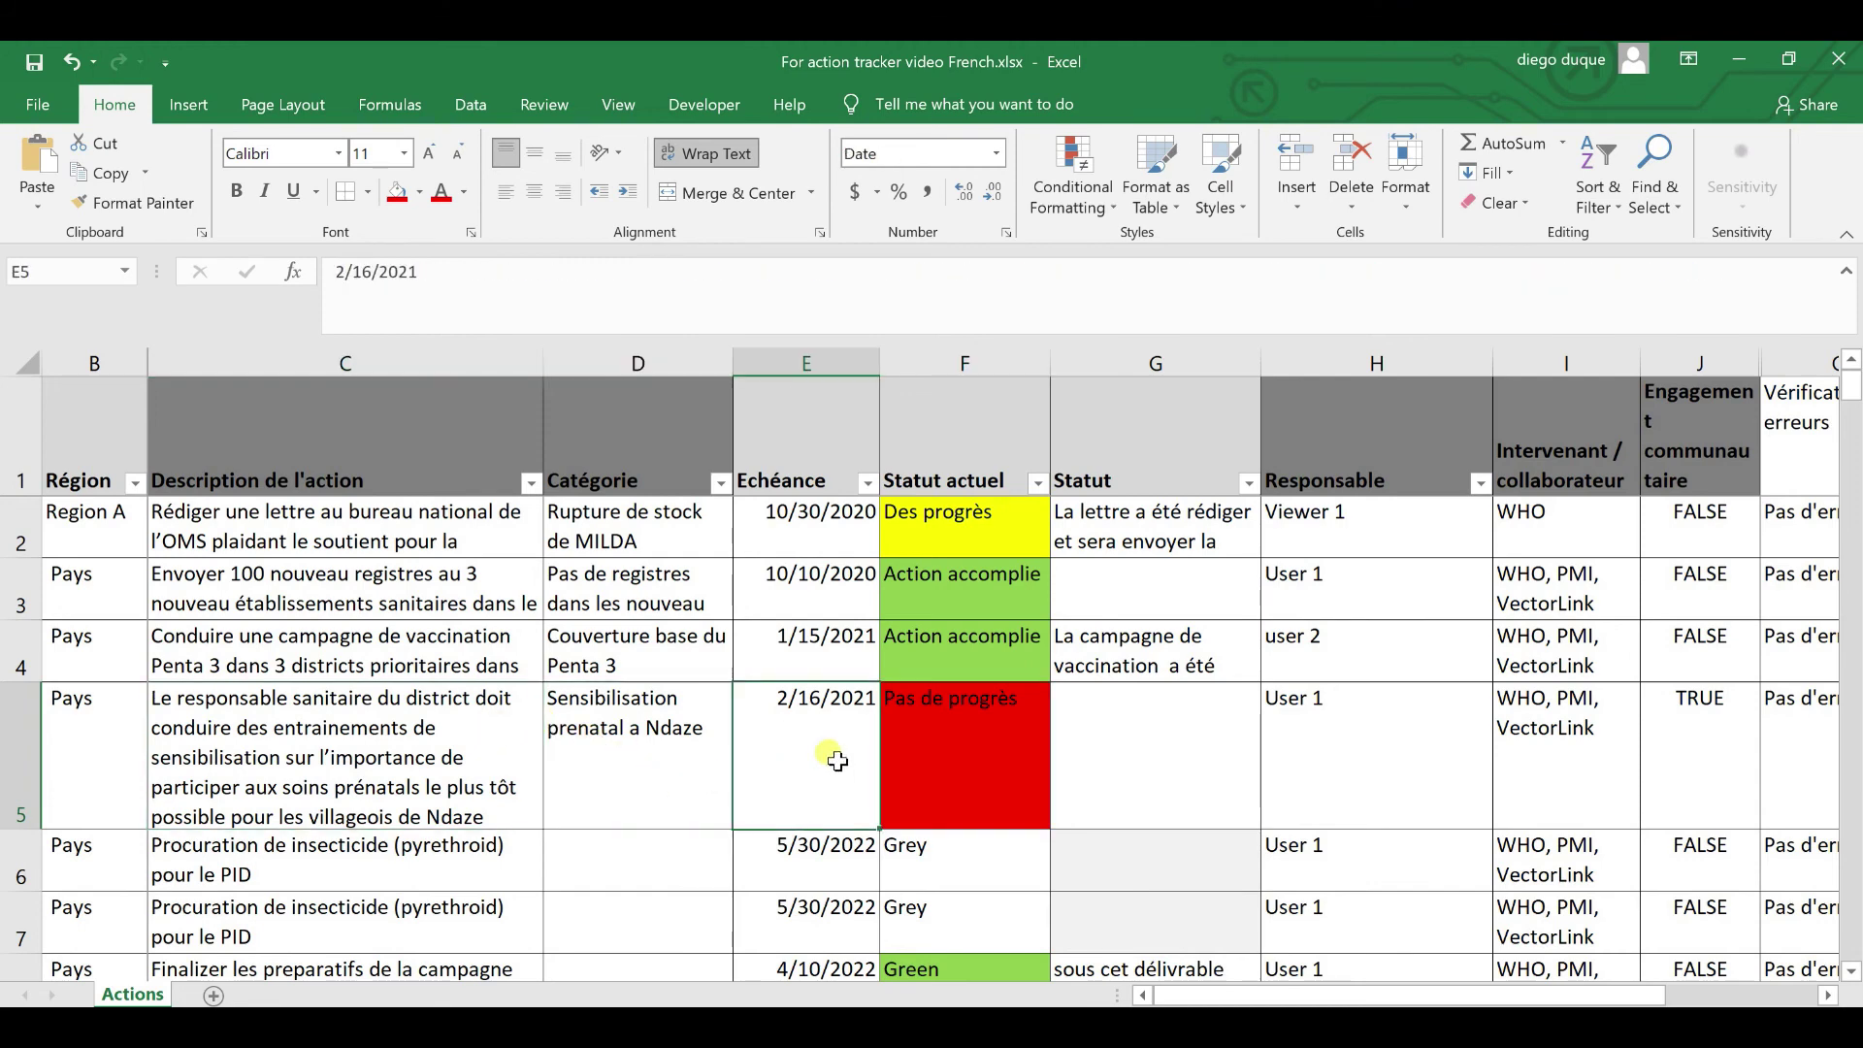
{"action": "left_click", "coordinate": [964, 744]}
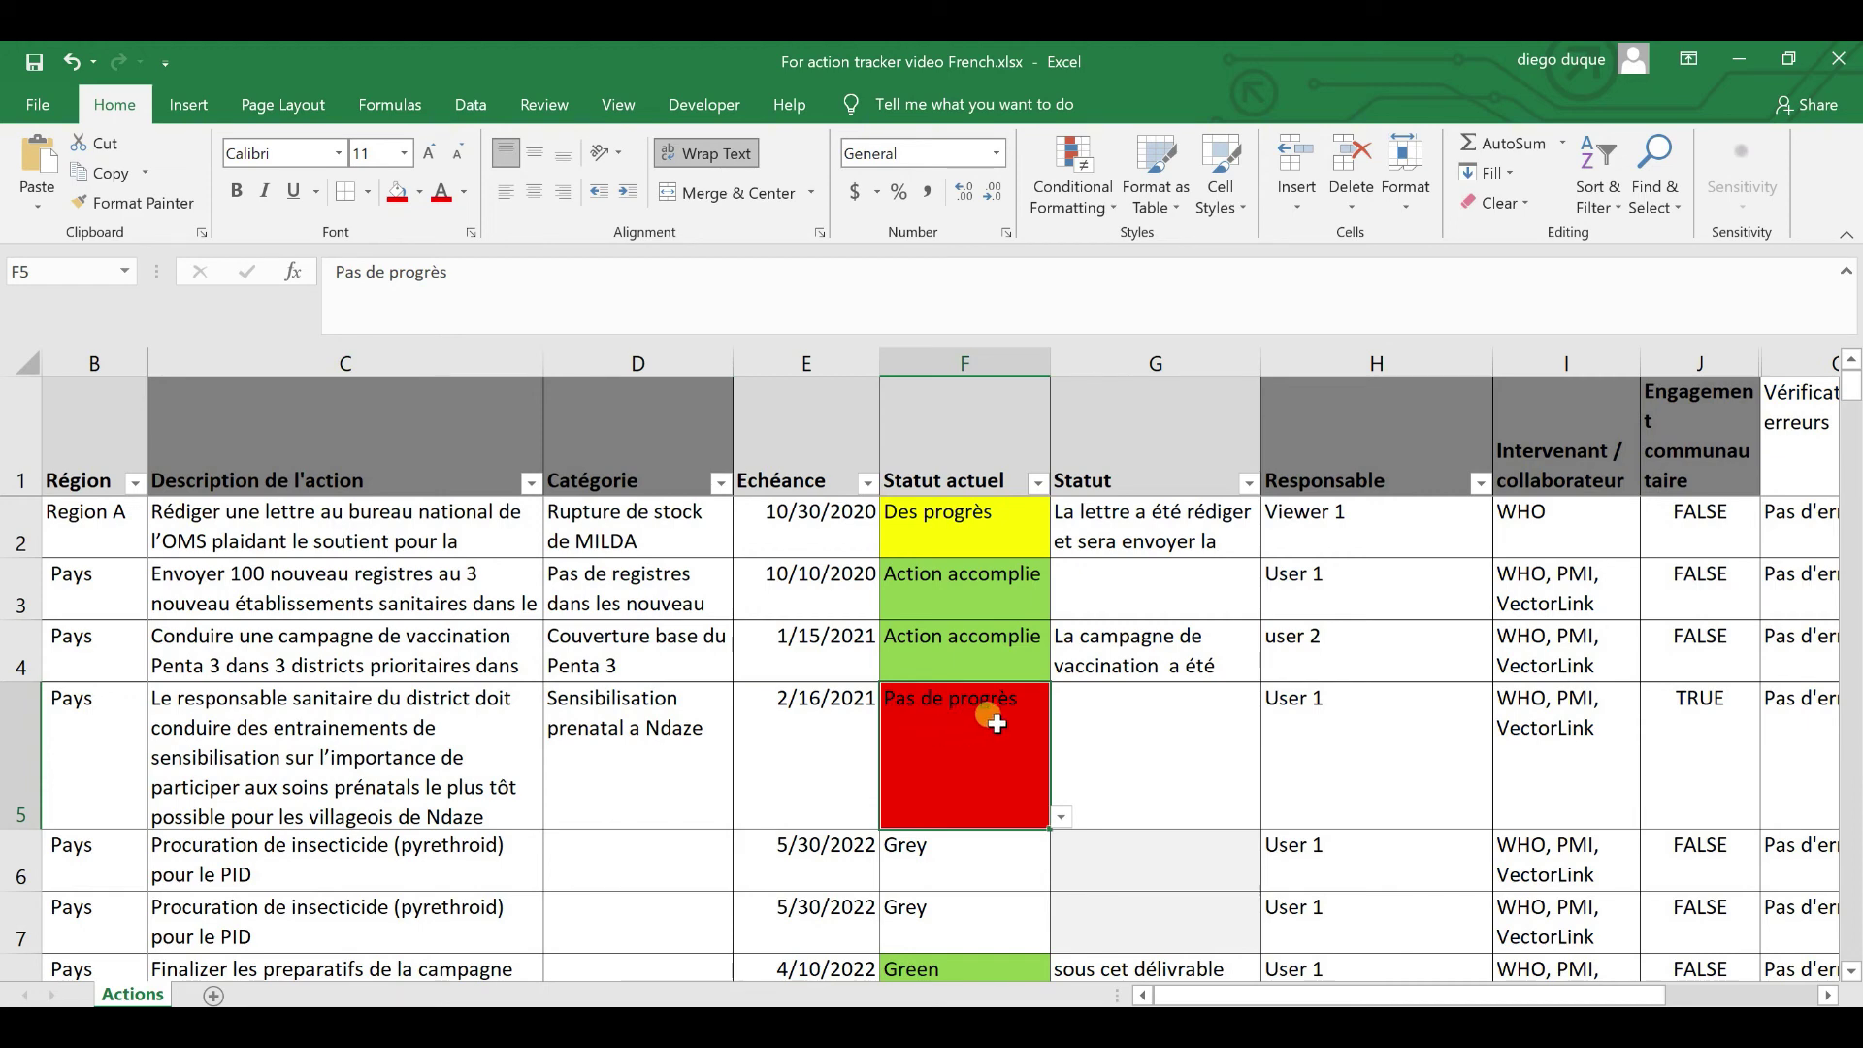
{"action": "left_click", "coordinate": [1060, 818]}
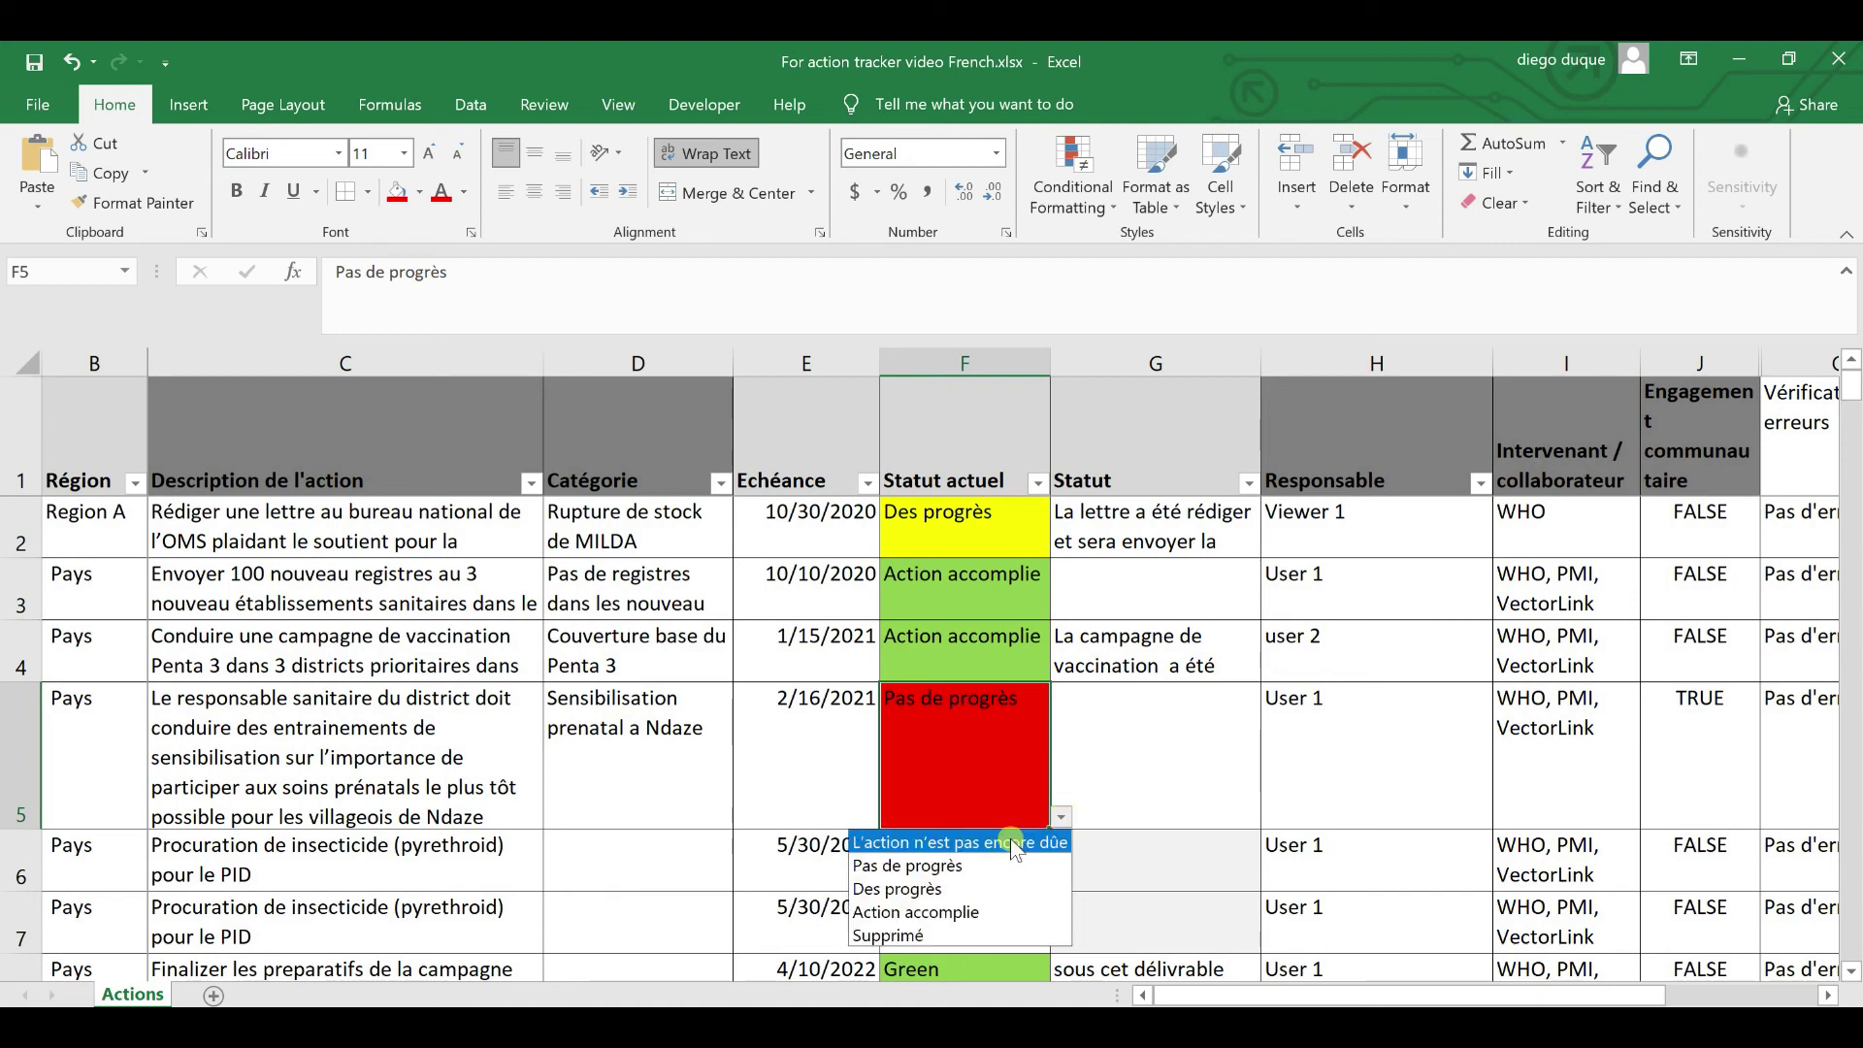
{"action": "left_click", "coordinate": [983, 889]}
Step: Enter "Le capmapign de sensibilisation est prévu pour la semaine prochaine. Nous avons déjà reçu les fonds." in cell G5 and save the workbook
{"action": "left_click", "coordinate": [1167, 734]}
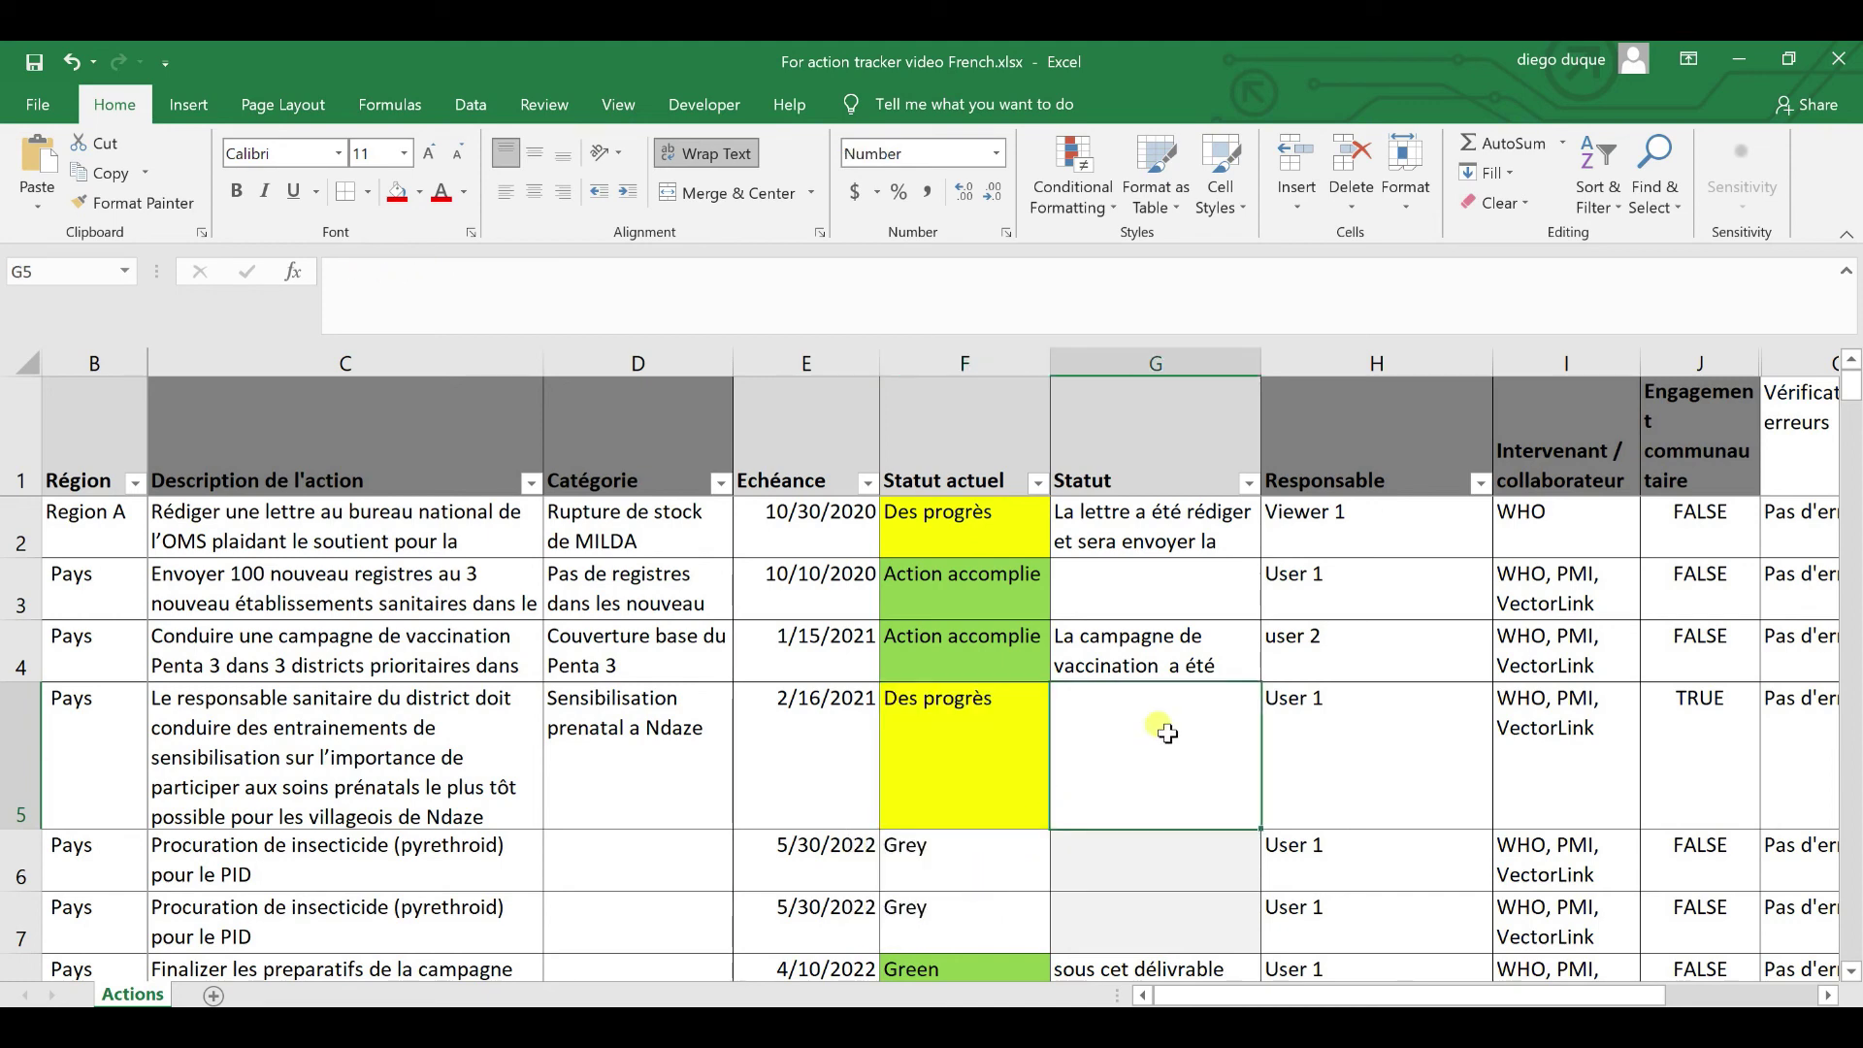
{"action": "type", "text": "Le capmapign de sensibilisation est prévu pour la semaine prochaine. Nous avons déjà reçu les fonds."}
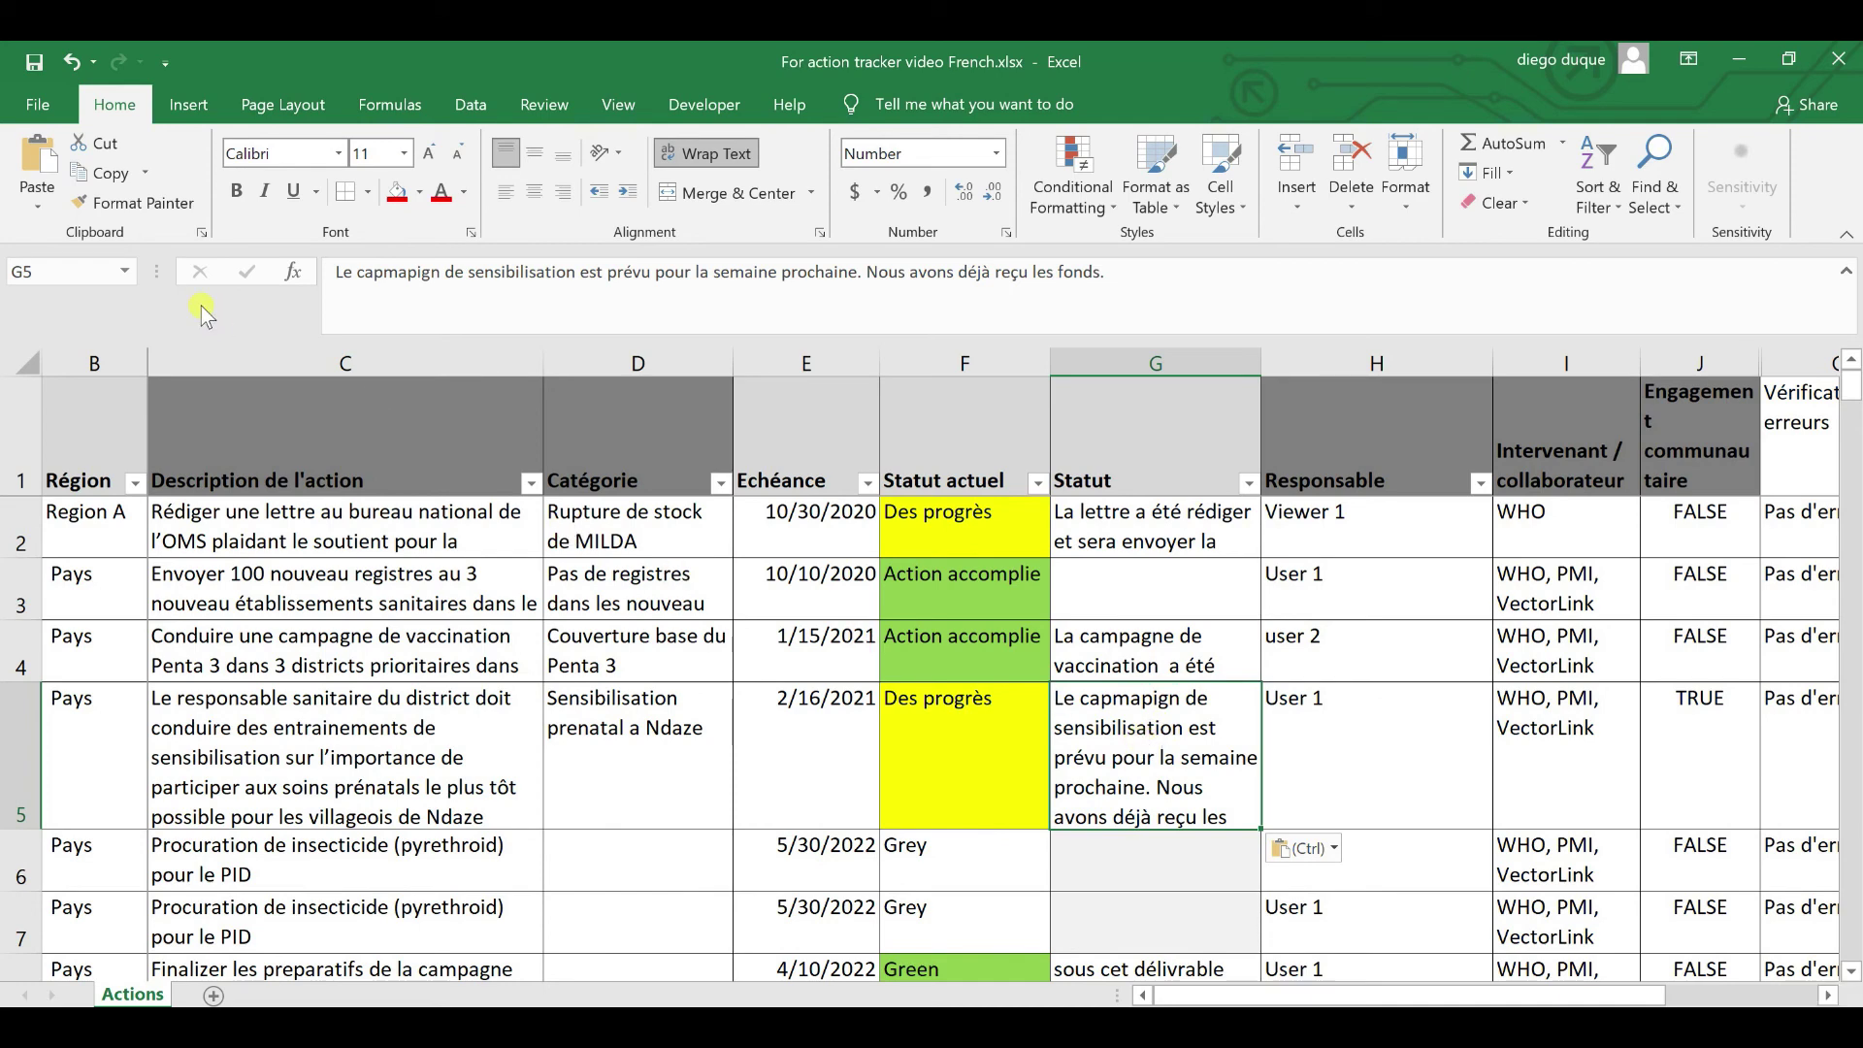
{"action": "left_click", "coordinate": [34, 63]}
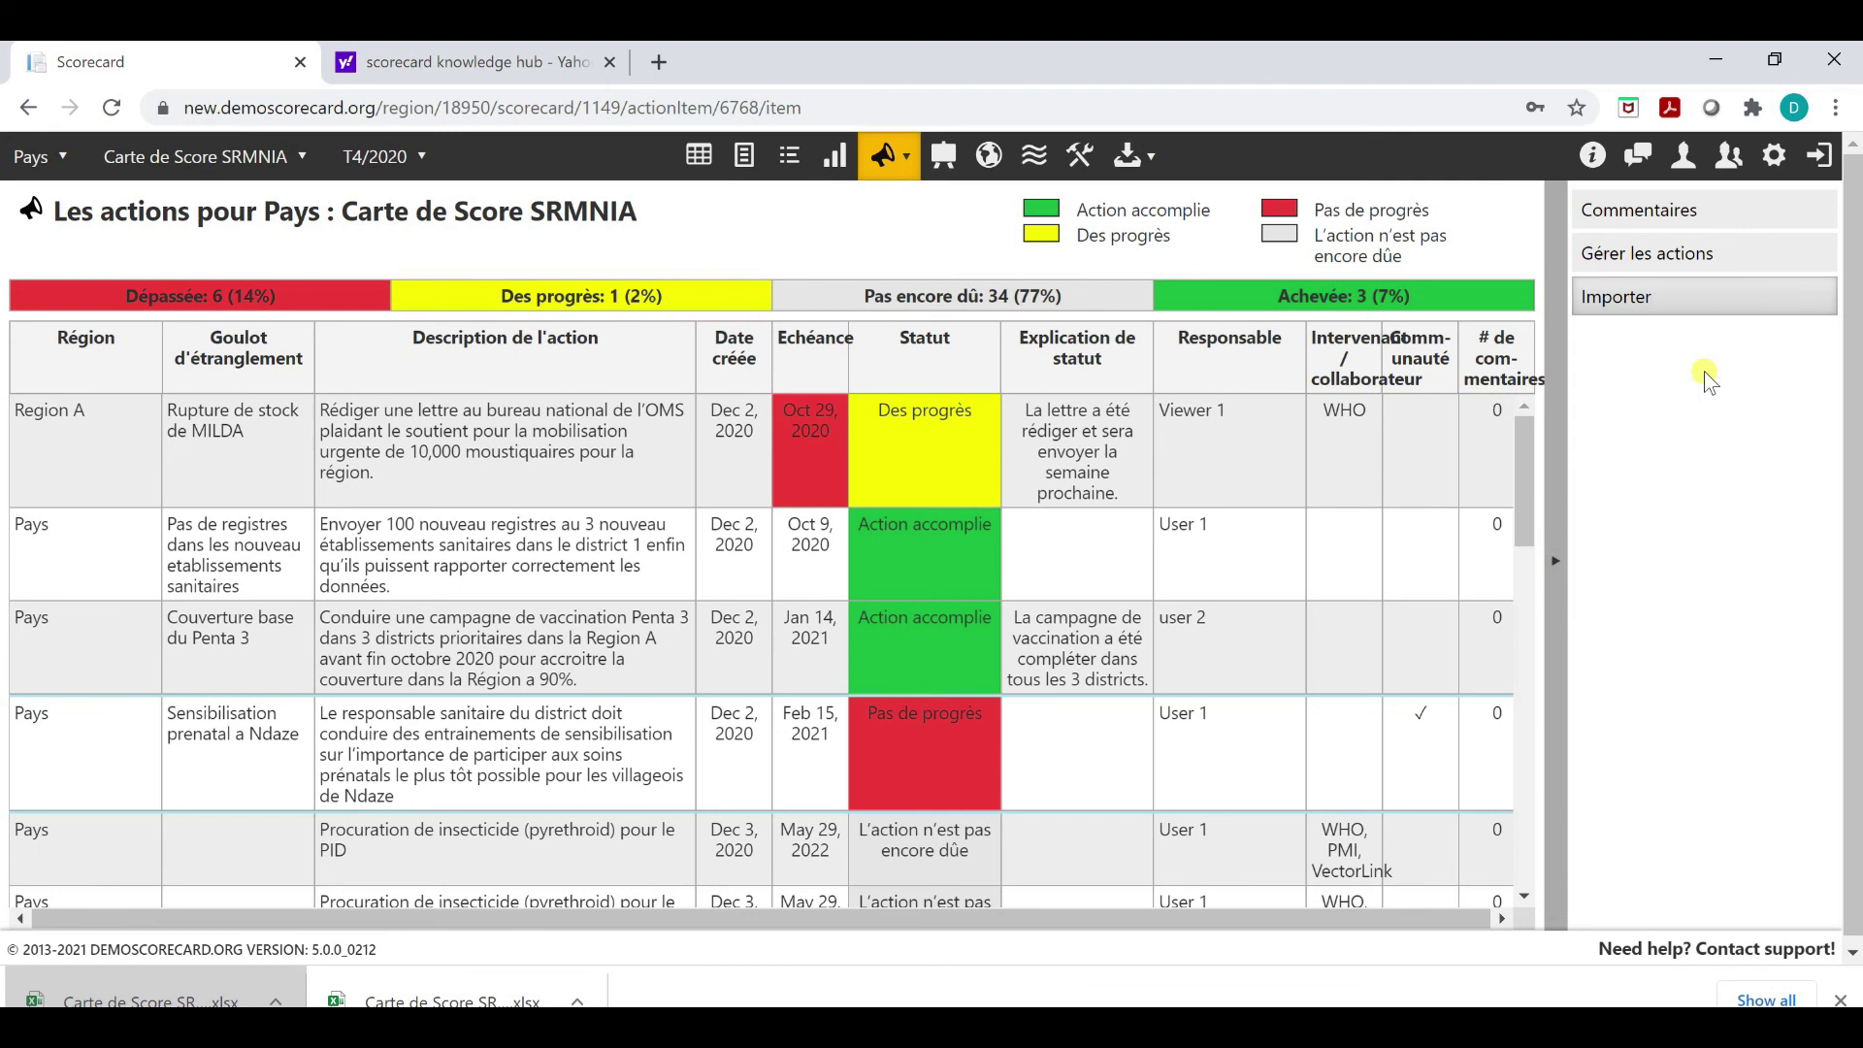
Step: In the Scorecard web platform, import the Excel file "Carte de Score SRMNIA - Pays (6).xlsx" from Downloads into the action tracker
{"action": "left_click", "coordinate": [1691, 295]}
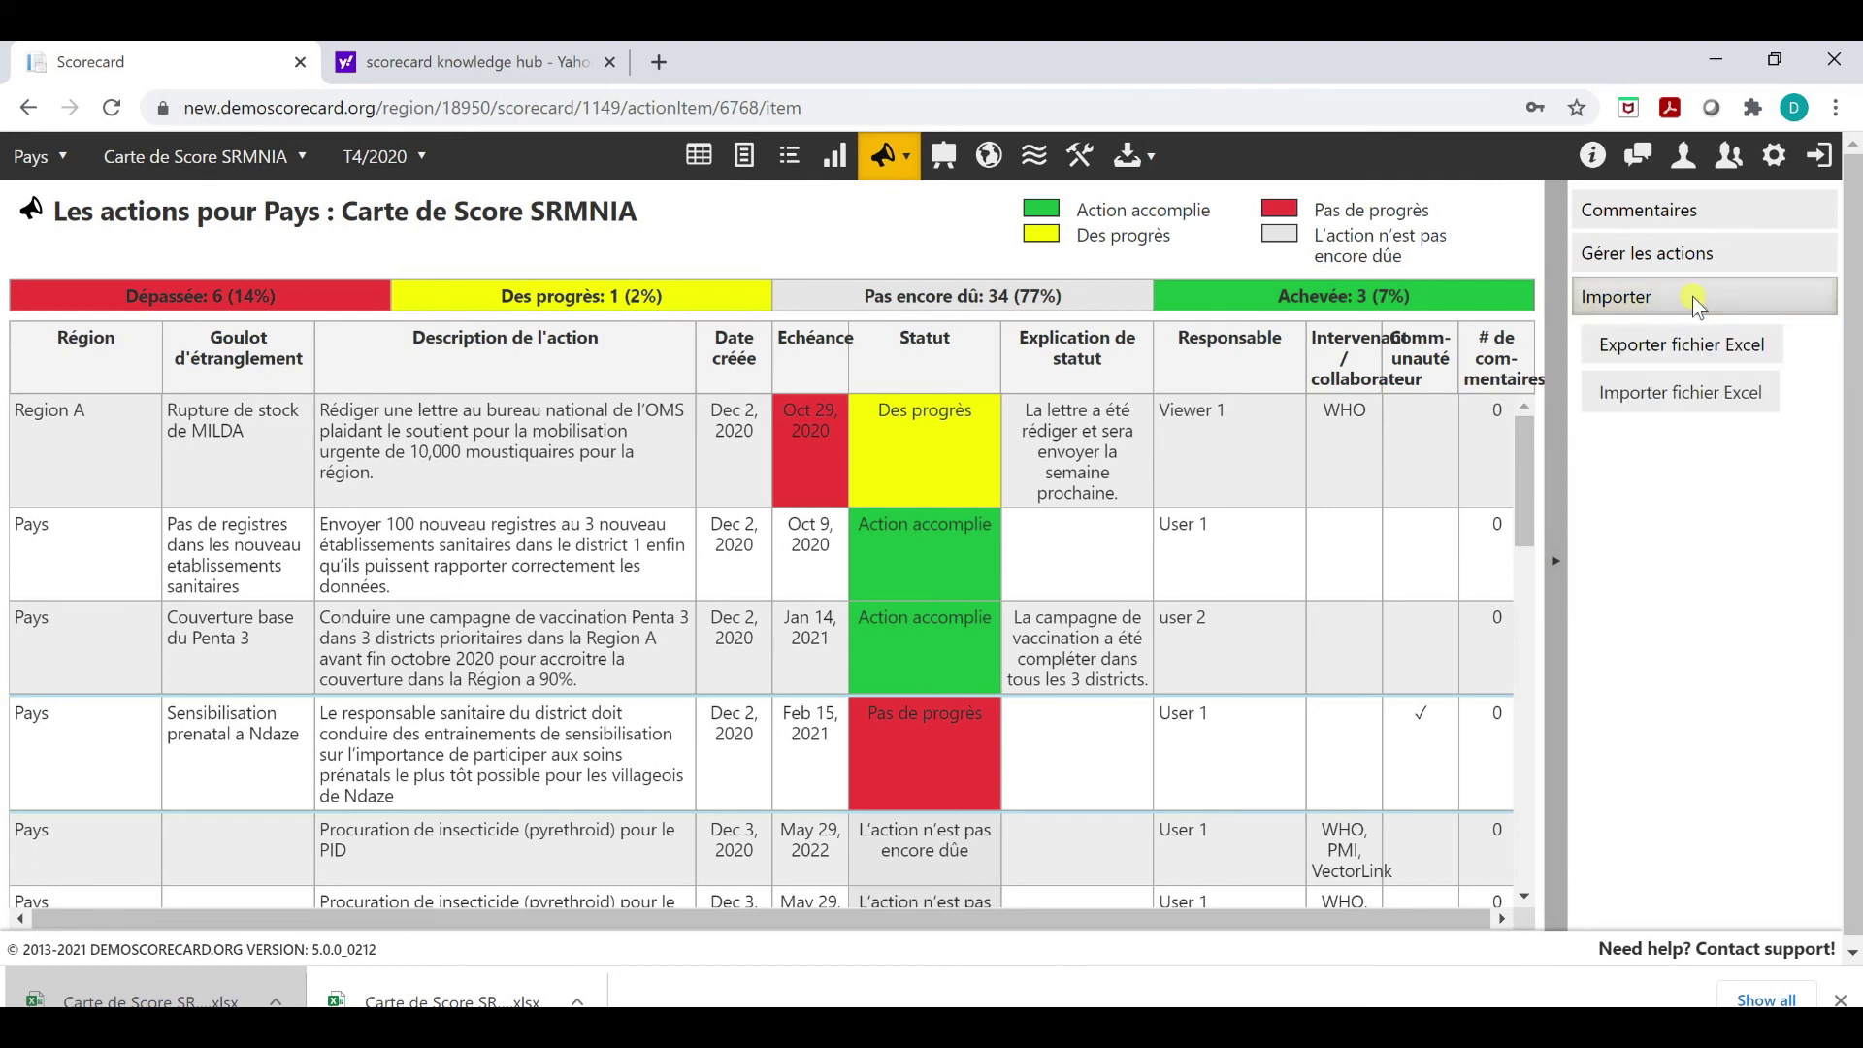
{"action": "left_click", "coordinate": [1690, 394]}
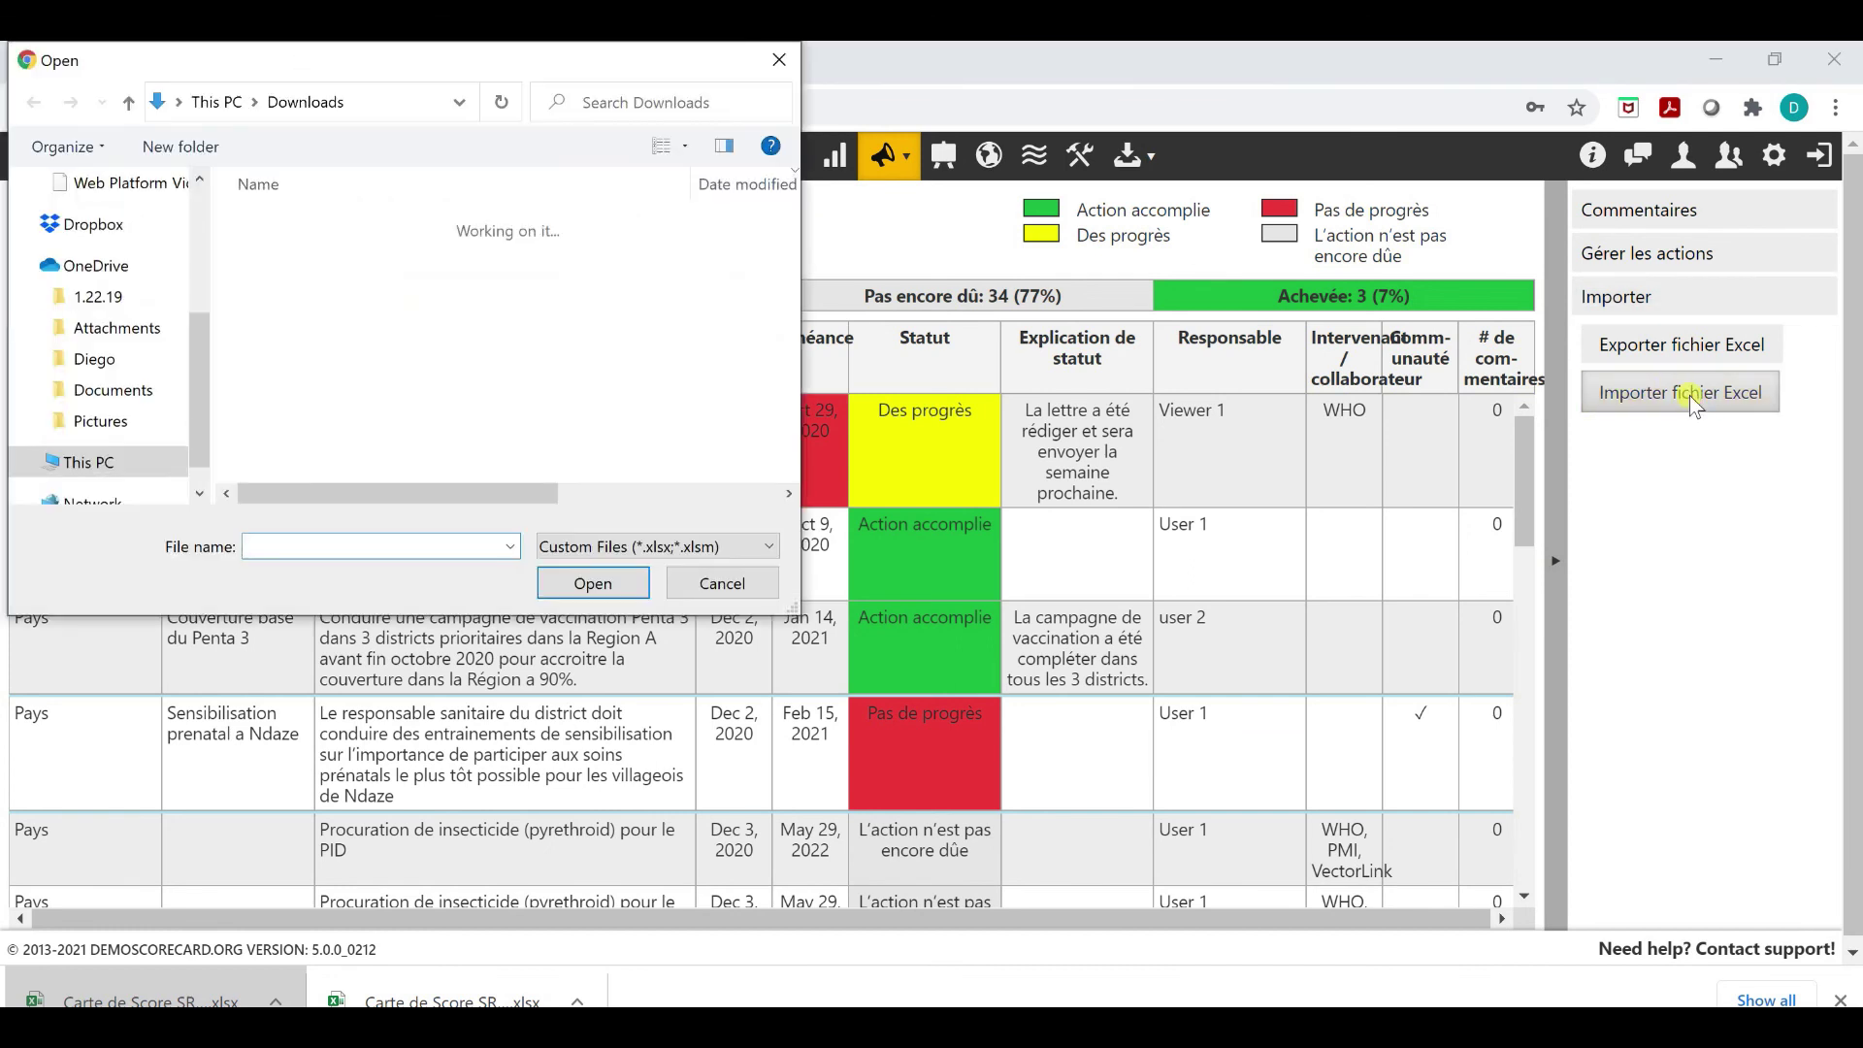
{"action": "left_click", "coordinate": [469, 254]}
{"action": "left_click", "coordinate": [595, 583]}
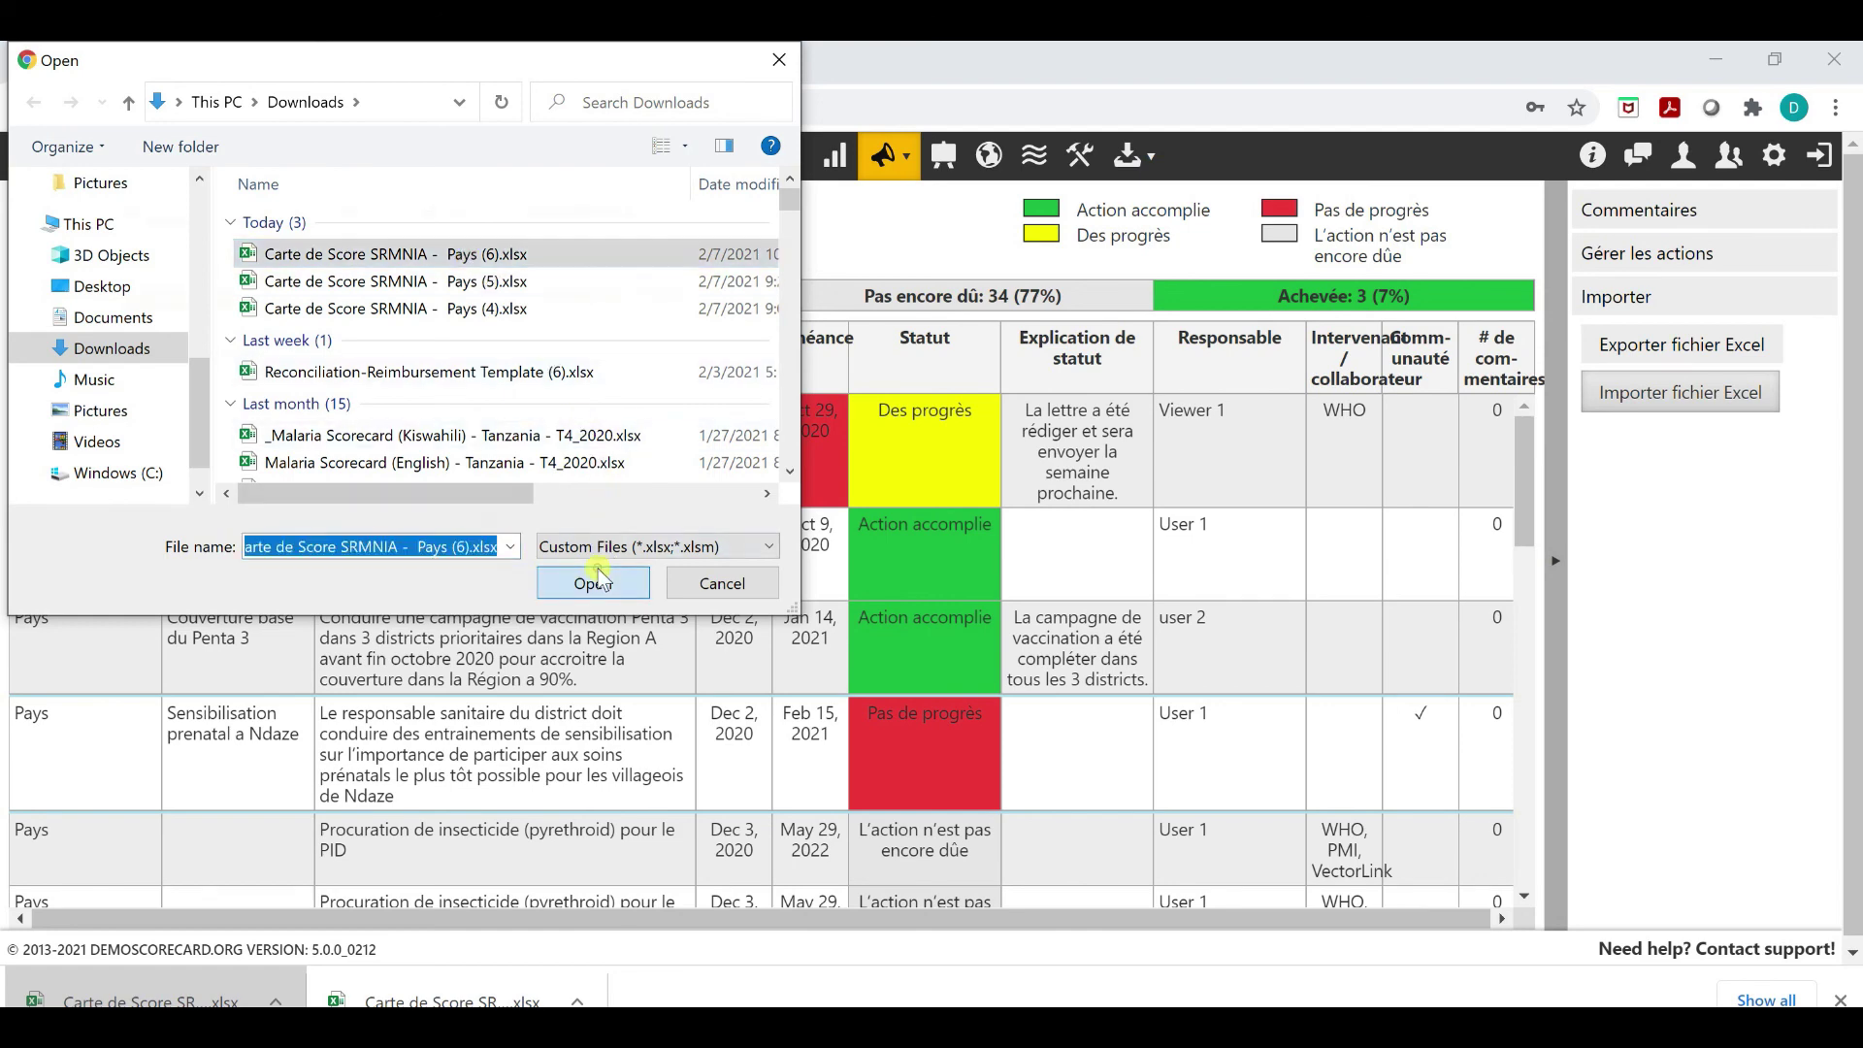